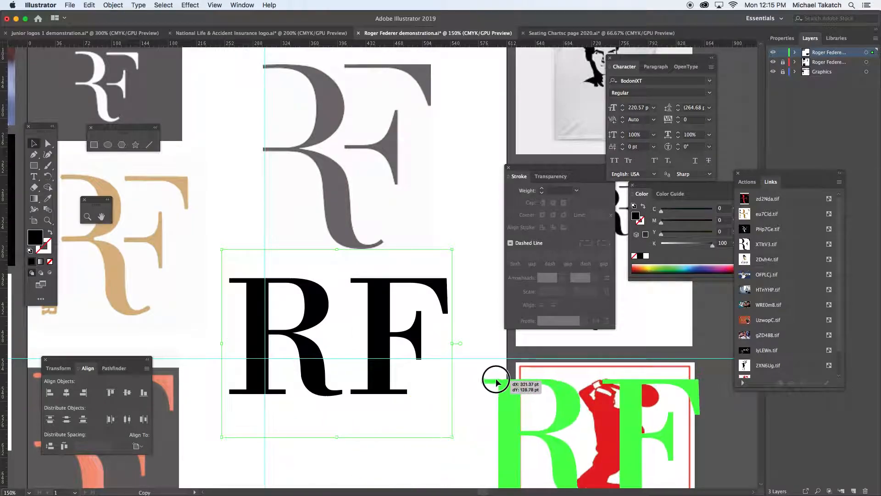
Convert the black RF text below the gray reference logo to outlines
{"action": "left_click", "coordinate": [387, 286]}
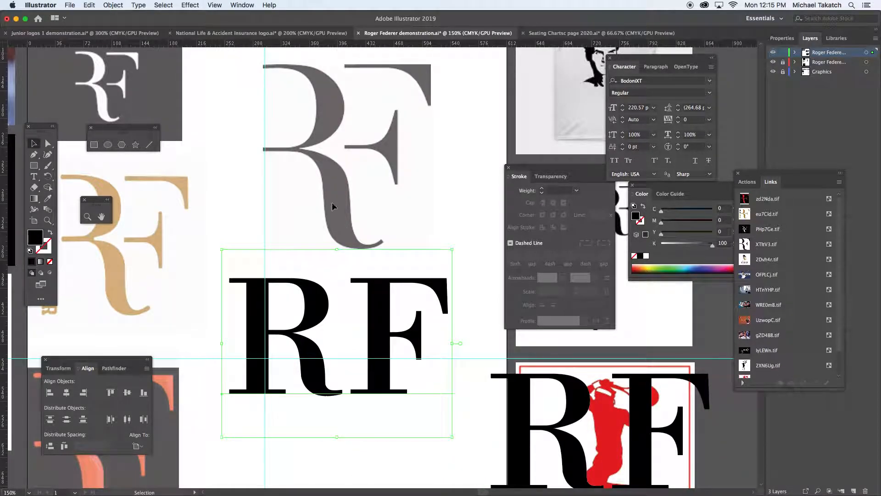
{"action": "left_click", "coordinate": [138, 5]}
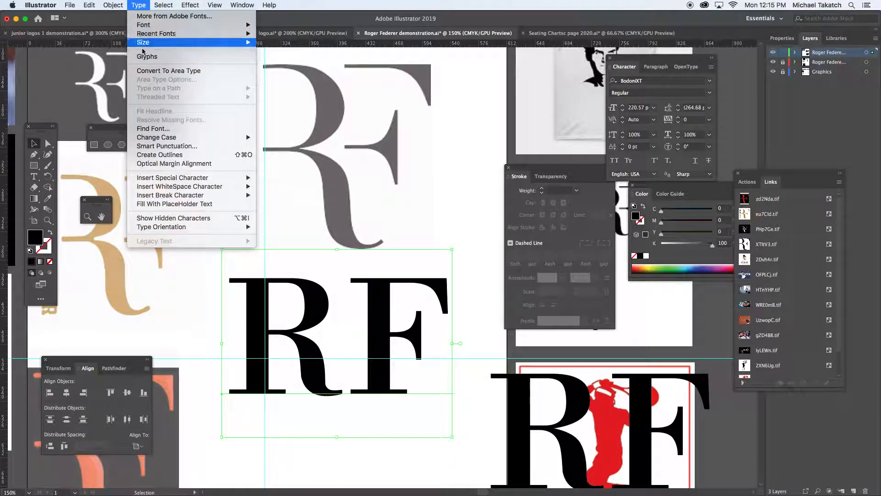
{"action": "left_click", "coordinate": [167, 154]}
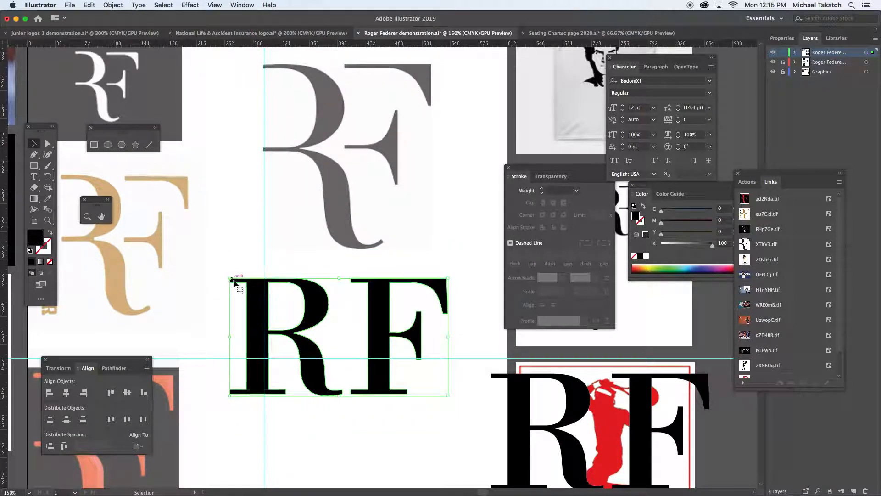
Fill the outlined RF letters with red from the color spectrum and set its cyan to 3%
{"action": "left_click", "coordinate": [637, 267]}
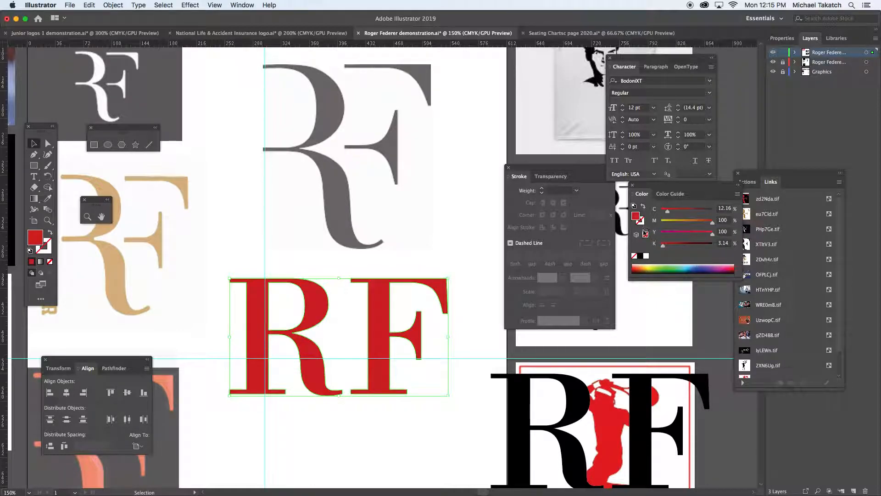
{"action": "left_click_drag", "start_coordinate": [667, 212], "coordinate": [662, 212]}
{"action": "left_click", "coordinate": [214, 256]}
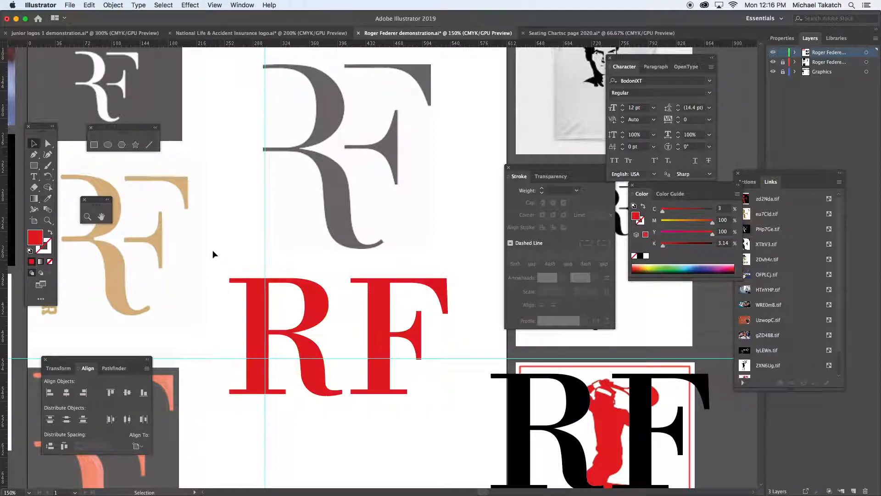
Ungroup the outlined red RF so the R and F can be edited separately
{"action": "left_click", "coordinate": [48, 143]}
{"action": "left_click", "coordinate": [315, 292]}
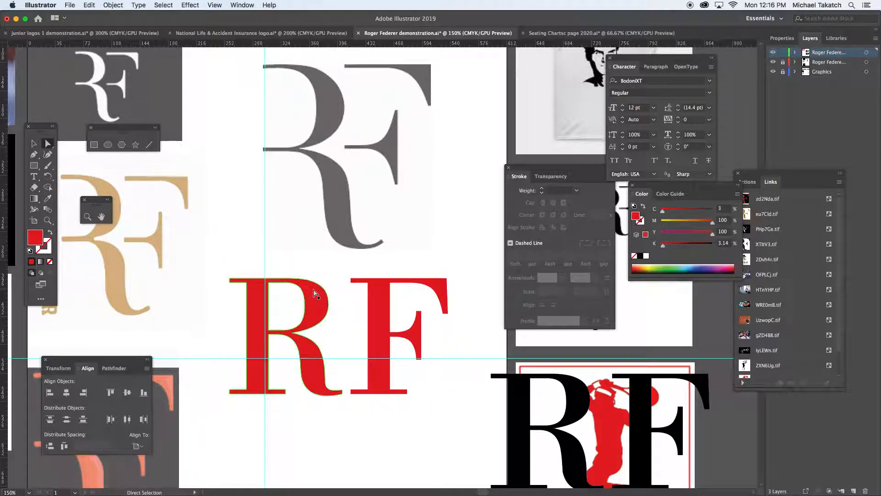
{"action": "left_click", "coordinate": [33, 143]}
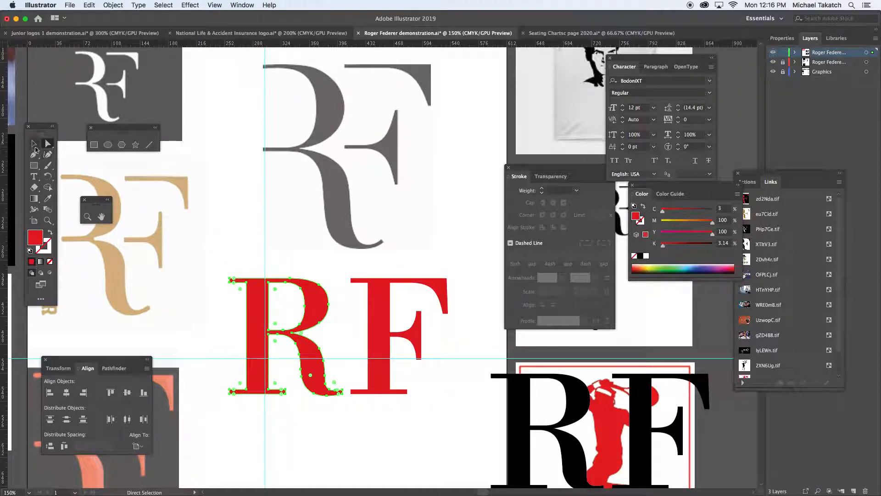
{"action": "left_click", "coordinate": [252, 287]}
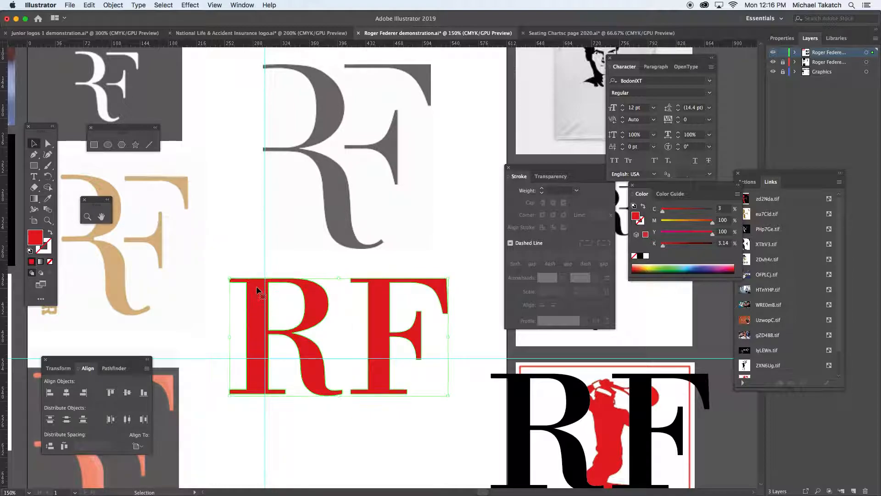
{"action": "left_click", "coordinate": [114, 9]}
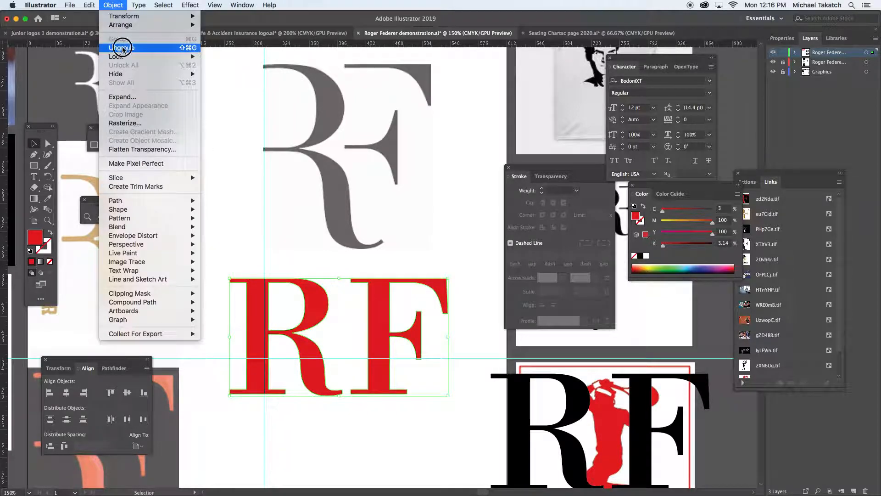
{"action": "left_click", "coordinate": [123, 47]}
Draw a rectangle covering the full height of the F's stem and fill it blue
{"action": "left_click", "coordinate": [410, 285]}
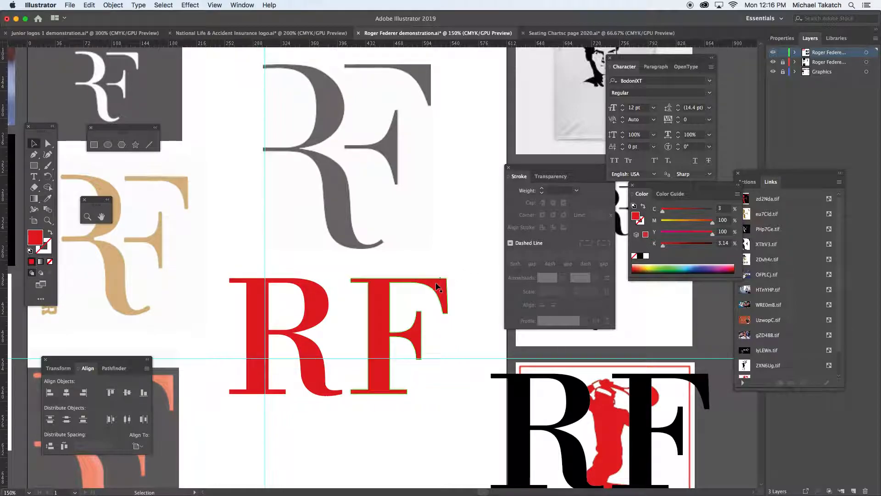
{"action": "key", "text": "a"}
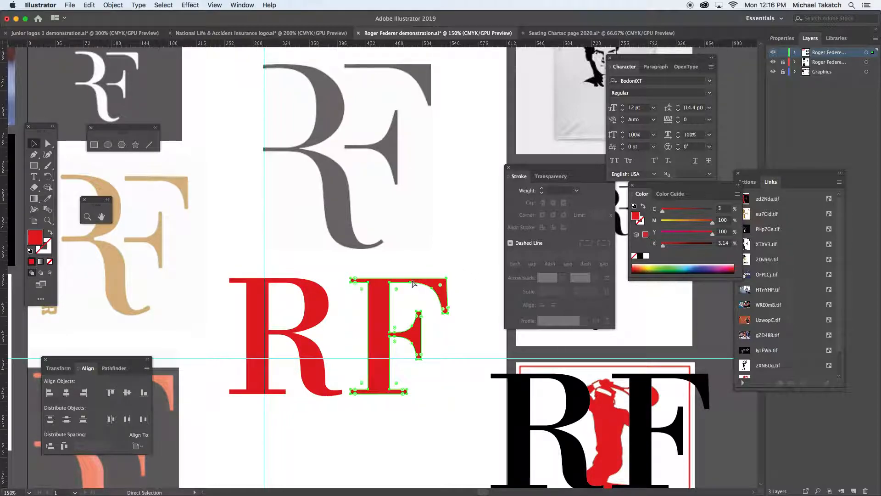
{"action": "key", "text": "super+equal"}
{"action": "key", "text": "v"}
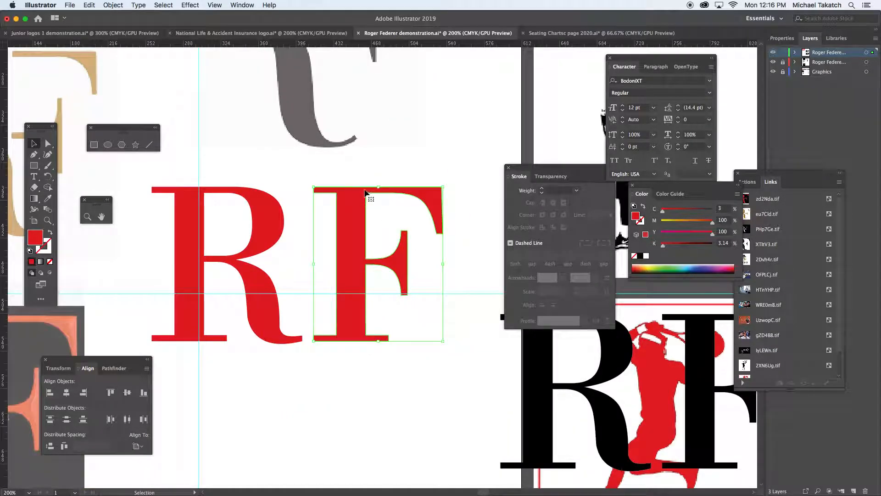
{"action": "left_click_drag", "start_coordinate": [380, 186], "coordinate": [390, 236]}
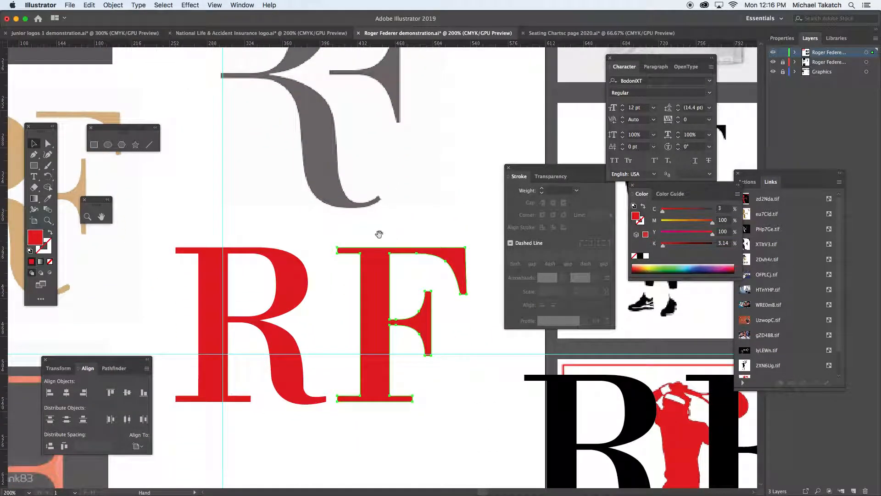
{"action": "left_click", "coordinate": [98, 146]}
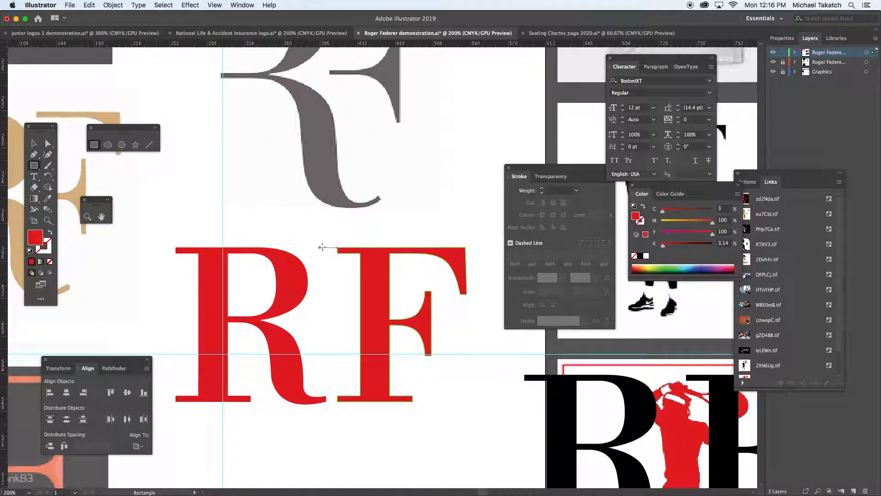
{"action": "left_click_drag", "start_coordinate": [333, 241], "coordinate": [391, 410]}
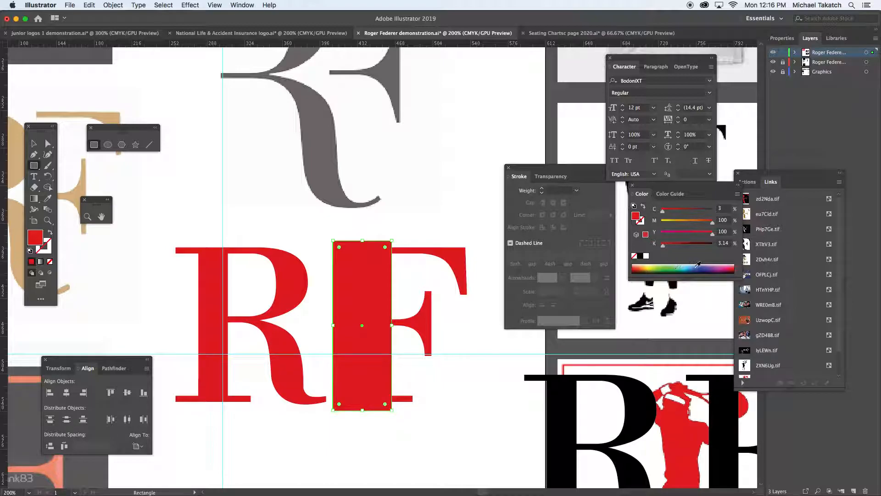
{"action": "left_click", "coordinate": [696, 268]}
{"action": "left_click", "coordinate": [34, 145]}
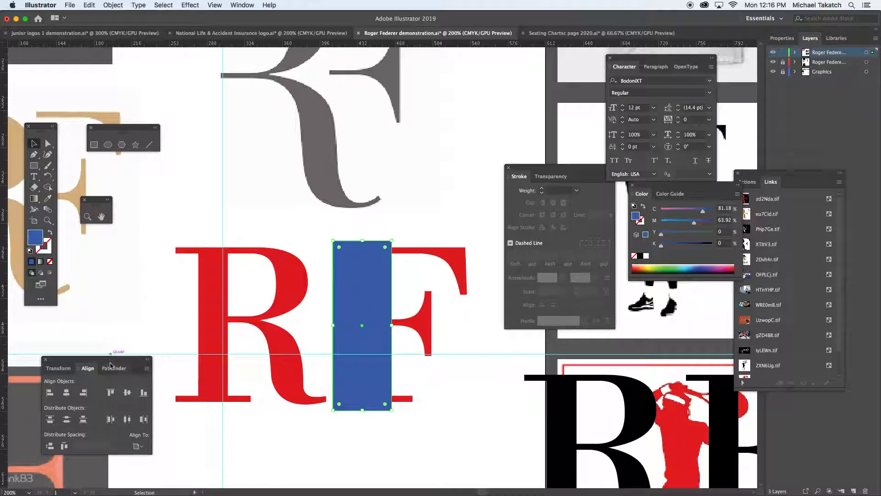
Subtract the blue rectangle from the F with Pathfinder's Minus Front to remove the stem
{"action": "left_click", "coordinate": [450, 264], "text": "shift"}
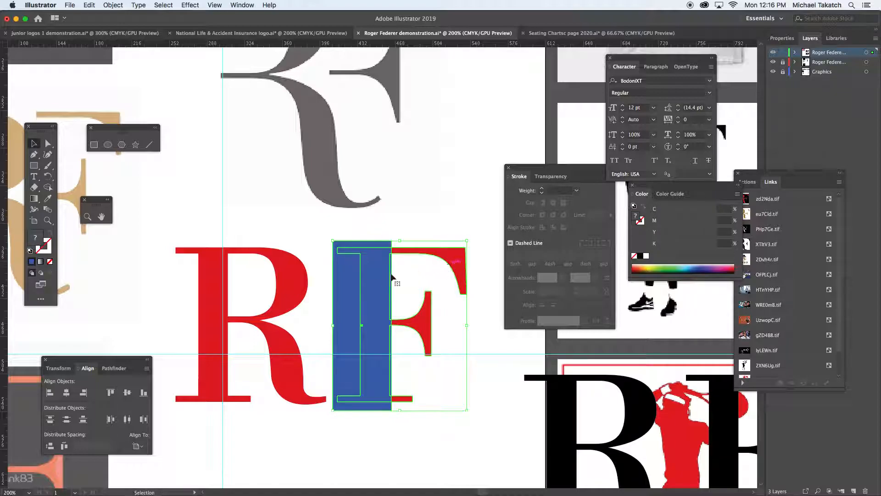
{"action": "left_click", "coordinate": [114, 368]}
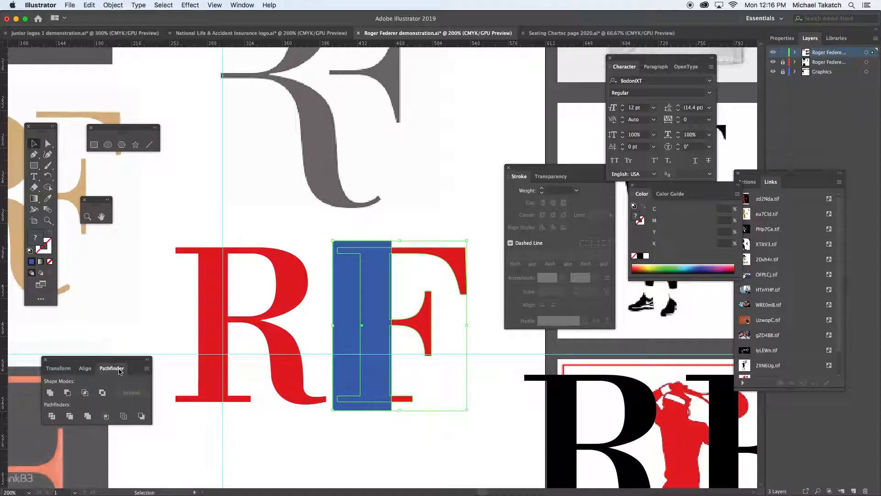
{"action": "left_click_drag", "start_coordinate": [113, 360], "coordinate": [143, 300]}
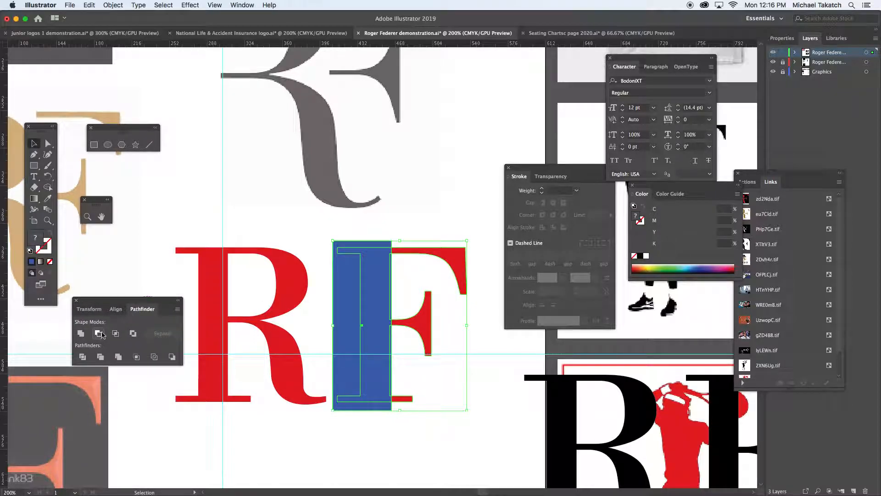
{"action": "left_click", "coordinate": [100, 334]}
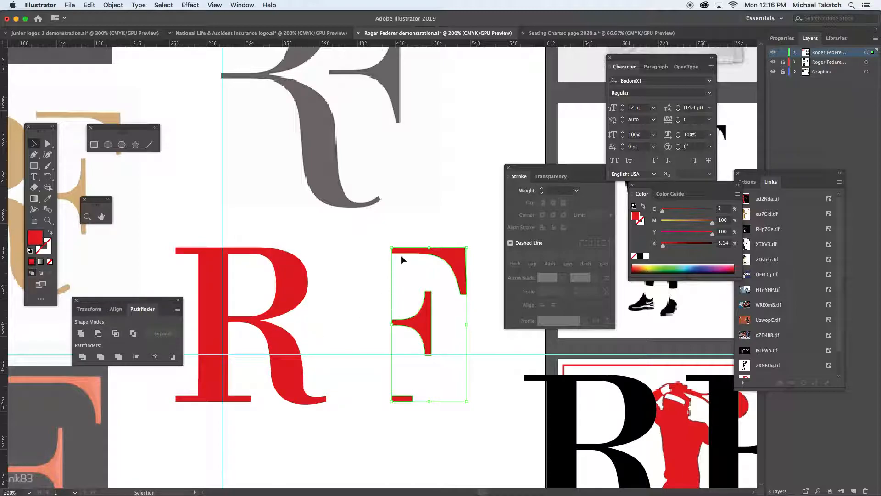
{"action": "left_click", "coordinate": [419, 221]}
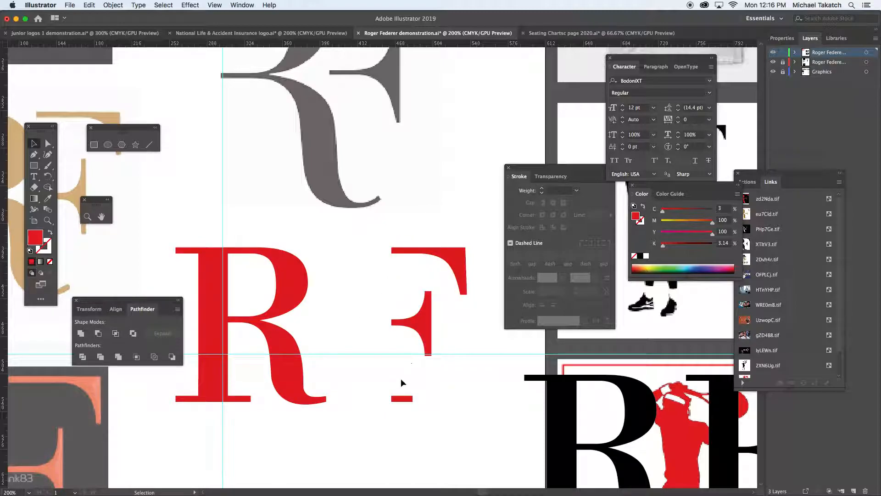
Delete the leftover foot serif piece beneath the cut F
{"action": "left_click", "coordinate": [403, 401]}
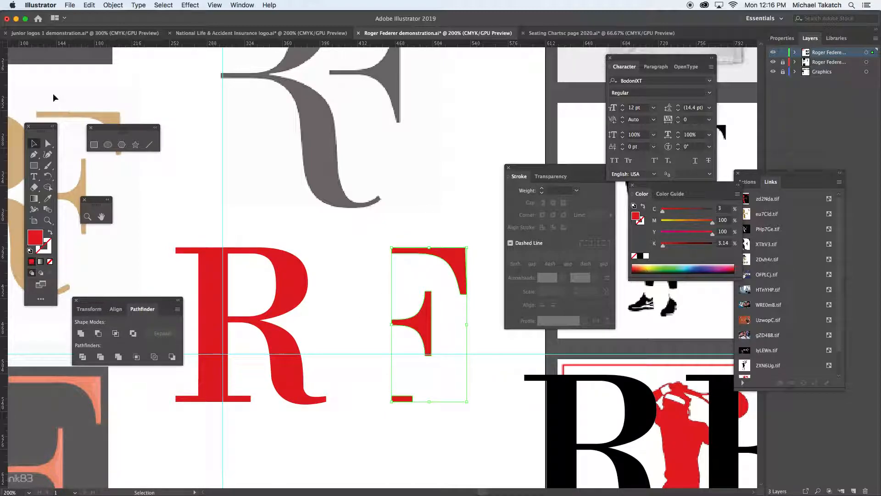
{"action": "left_click", "coordinate": [46, 145]}
{"action": "left_click", "coordinate": [402, 416]}
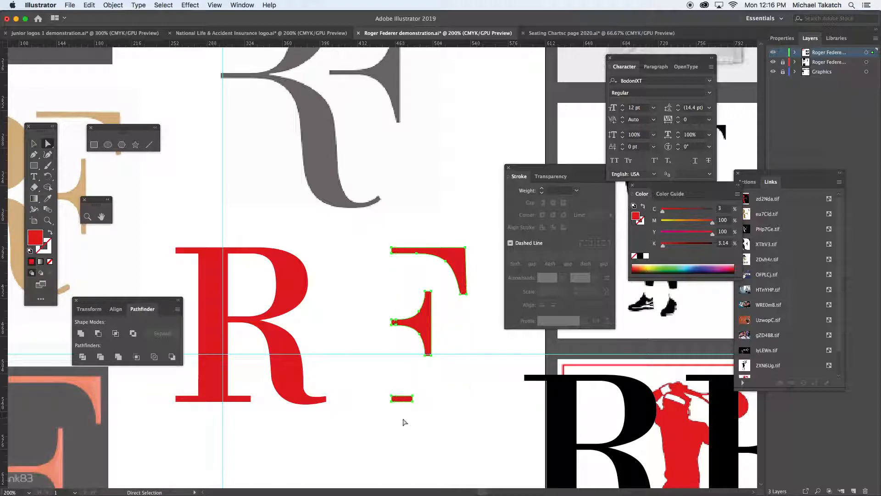
{"action": "left_click", "coordinate": [403, 401]}
{"action": "left_click_drag", "start_coordinate": [403, 402], "coordinate": [276, 352]}
{"action": "left_click", "coordinate": [33, 144]}
Lengthen the F's top arm and middle bar by nudging their left-end anchor points toward the R
{"action": "left_click_drag", "start_coordinate": [434, 133], "coordinate": [427, 169]}
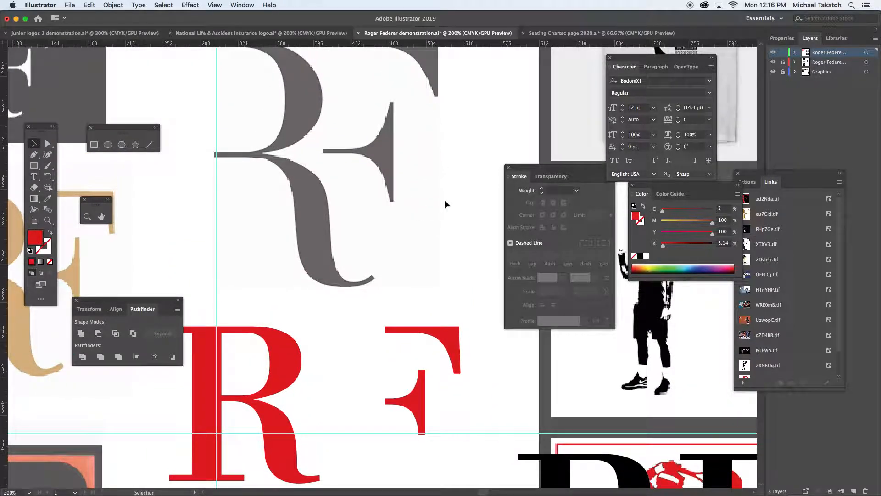
{"action": "mouse_move", "coordinate": [458, 271]}
{"action": "left_mouse_down"}
{"action": "mouse_move", "coordinate": [457, 299]}
{"action": "mouse_move", "coordinate": [456, 272]}
{"action": "left_mouse_up"}
{"action": "key", "text": "space"}
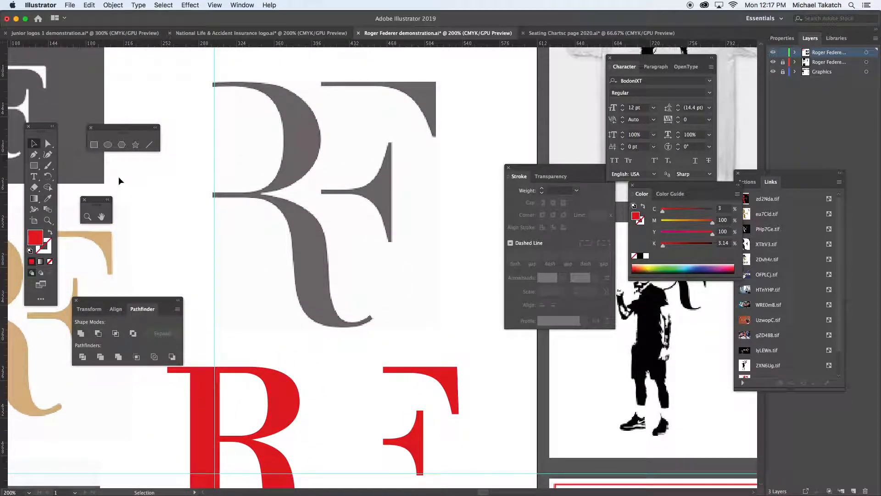
{"action": "left_click", "coordinate": [48, 144]}
{"action": "left_click_drag", "start_coordinate": [376, 358], "coordinate": [392, 457]}
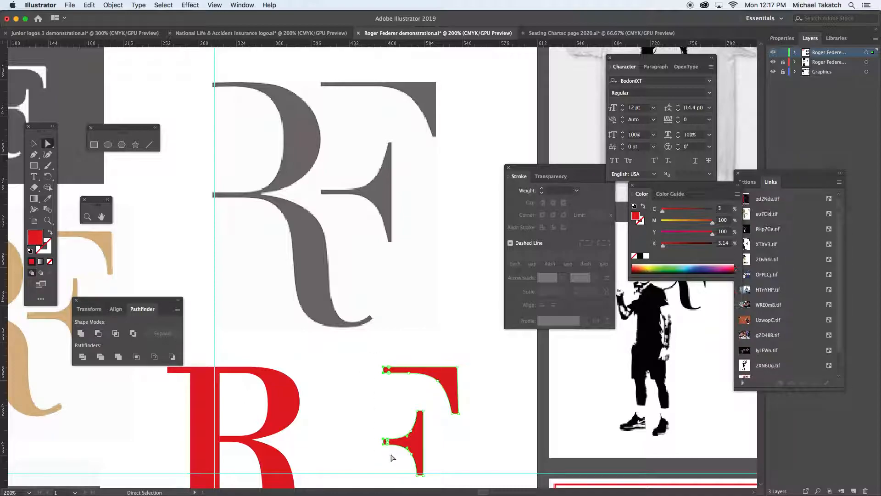
{"action": "key", "text": "Left"}
{"action": "key", "text": "Left"}
{"action": "key", "text": "Left"}
{"action": "key", "text": "Left"}
{"action": "key", "text": "Left"}
{"action": "key", "text": "Left"}
{"action": "key", "text": "Left"}
{"action": "key", "text": "Left"}
{"action": "key", "text": "Left"}
{"action": "key", "text": "Left"}
{"action": "key", "text": "Left"}
{"action": "key", "text": "Left"}
{"action": "key", "text": "Left"}
{"action": "key", "text": "Left"}
{"action": "key", "text": "Left"}
{"action": "key", "text": "Left"}
{"action": "key", "text": "Left"}
{"action": "key", "text": "Left"}
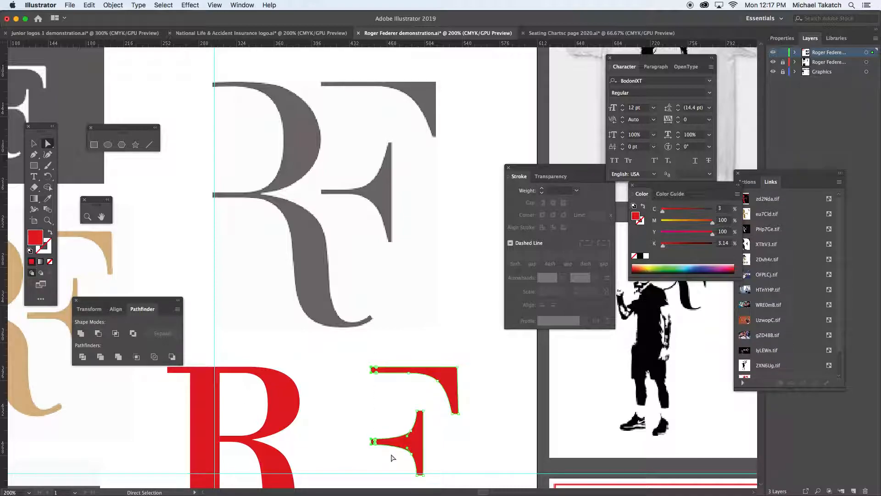
{"action": "key", "text": "Left"}
{"action": "key", "text": "Left"}
{"action": "key", "text": "Left"}
{"action": "key", "text": "Left"}
{"action": "key", "text": "Left"}
{"action": "key", "text": "Left"}
{"action": "key", "text": "Left"}
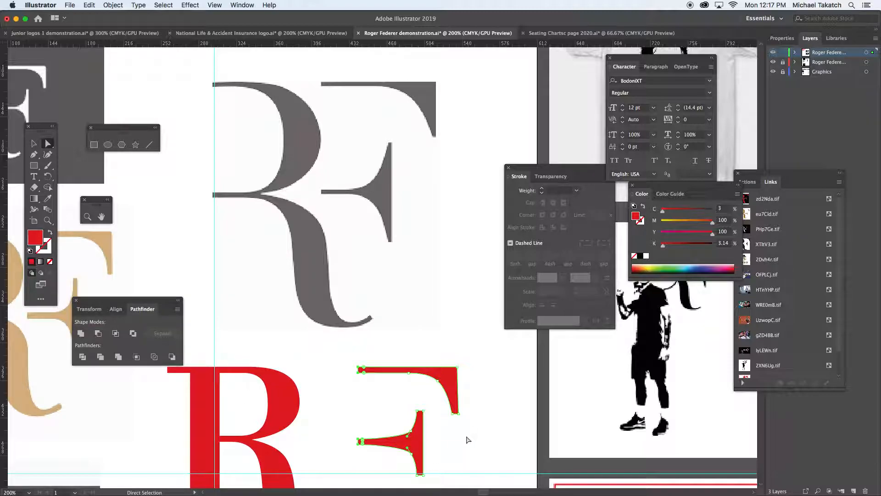
Slim the right ends of the F's top arm and middle bar by shifting their outer-edge anchor points slightly left
{"action": "left_click_drag", "start_coordinate": [470, 357], "coordinate": [456, 426]}
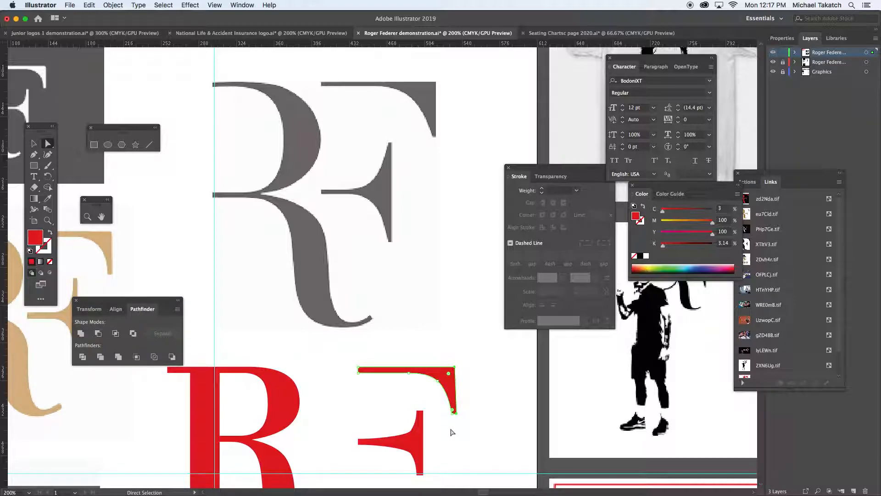
{"action": "left_click_drag", "start_coordinate": [428, 402], "coordinate": [421, 487]}
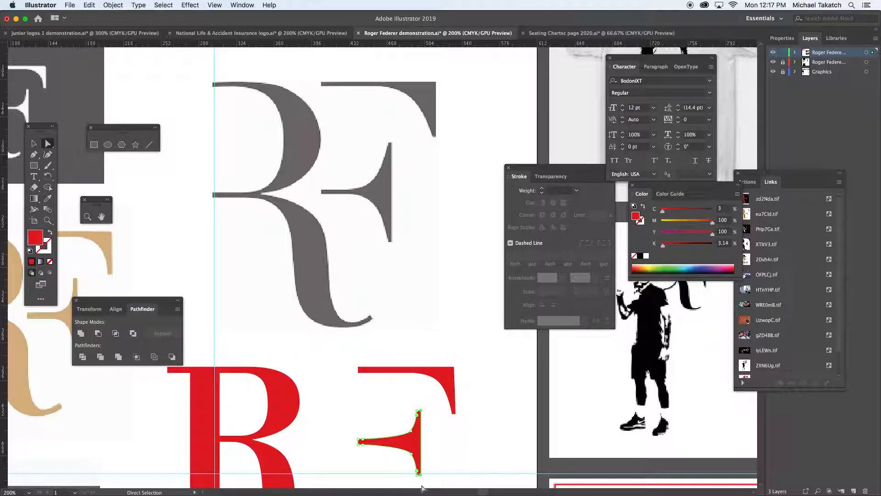
{"action": "left_click", "coordinate": [434, 448]}
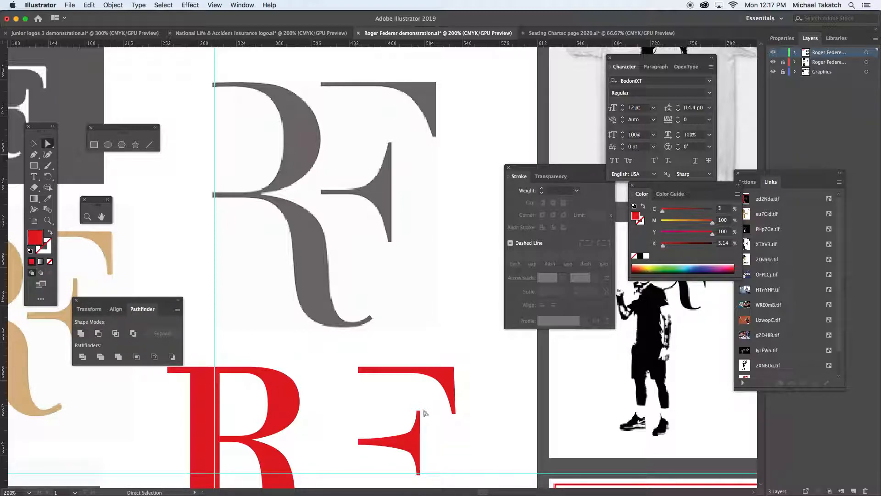
Thin the F's top arm by nudging its upper-edge anchor points slightly down
{"action": "left_click_drag", "start_coordinate": [346, 348], "coordinate": [489, 373]}
{"action": "key", "text": "Down"}
{"action": "key", "text": "Down"}
{"action": "key", "text": "Down"}
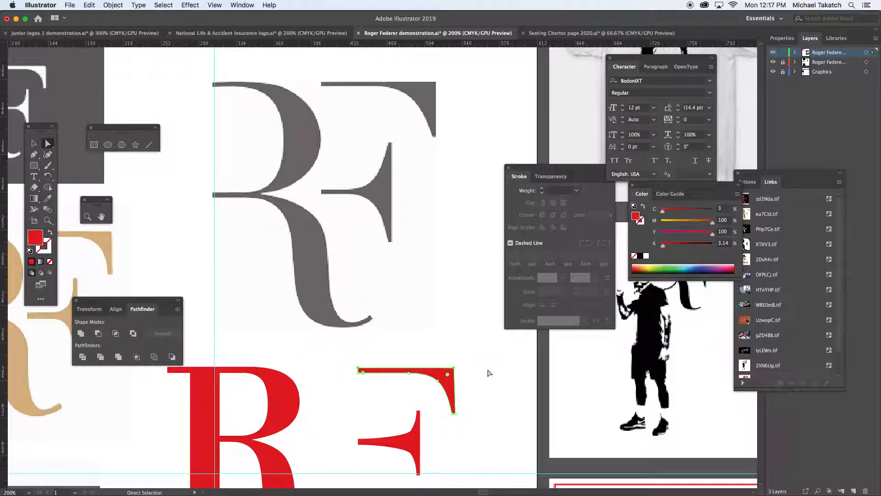
{"action": "key", "text": "Up"}
{"action": "left_click", "coordinate": [480, 345]}
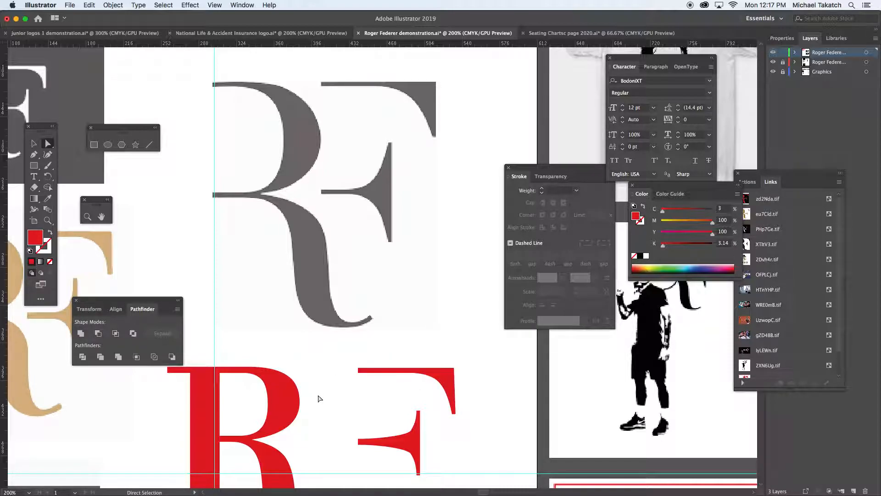
Move the whole red R horizontally toward the F to narrow the gap between the letters
{"action": "scroll", "coordinate": [320, 397], "scroll_direction": "down", "scroll_amount": 3}
{"action": "scroll", "coordinate": [320, 397], "scroll_direction": "left", "scroll_amount": 2}
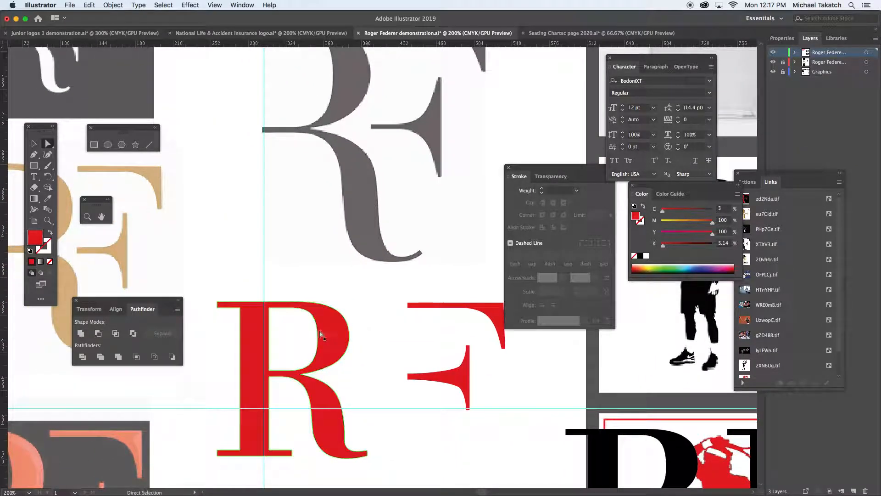
{"action": "left_click", "coordinate": [323, 336]}
{"action": "left_click_drag", "start_coordinate": [330, 339], "coordinate": [362, 337]}
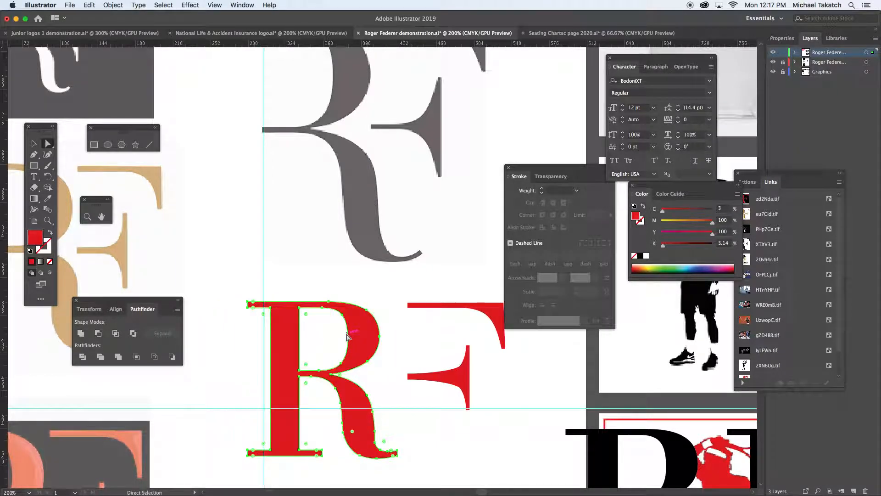
Draw a rectangle covering the red R's vertical stem and its serifs, and fill it yellow
{"action": "left_click", "coordinate": [236, 266]}
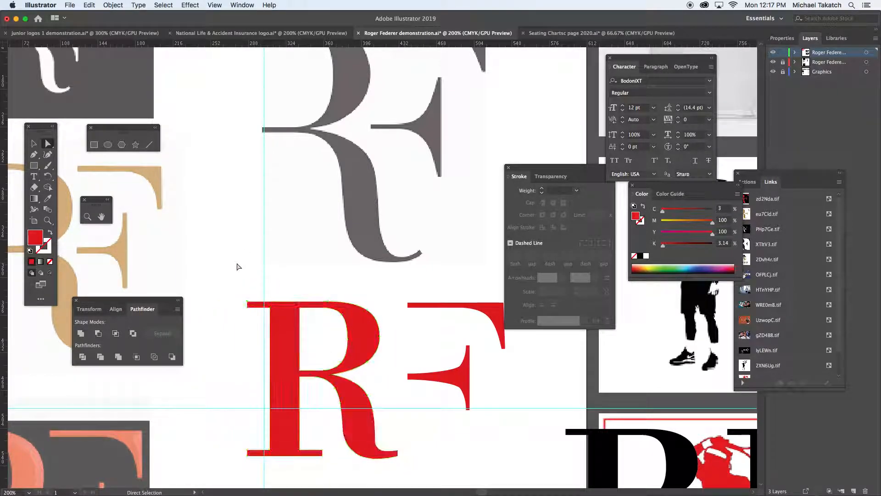
{"action": "left_click", "coordinate": [305, 320]}
{"action": "left_click", "coordinate": [296, 314]}
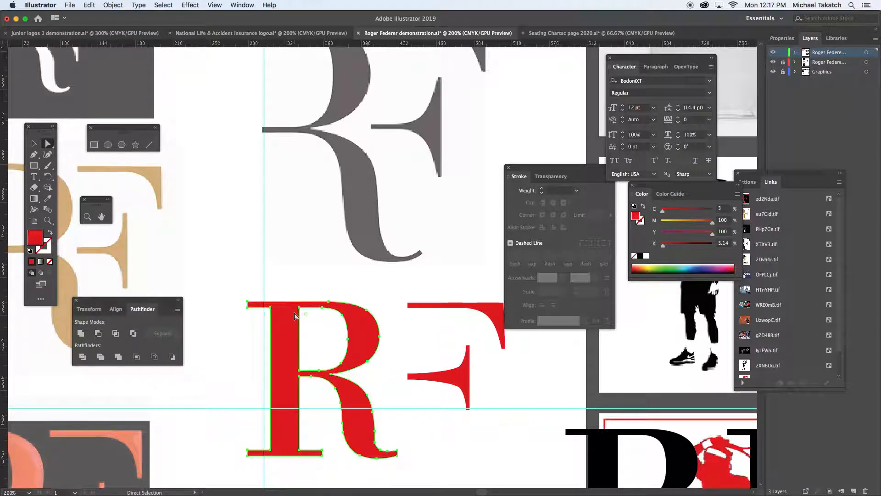
{"action": "left_click", "coordinate": [34, 166]}
{"action": "left_click_drag", "start_coordinate": [232, 287], "coordinate": [302, 466]}
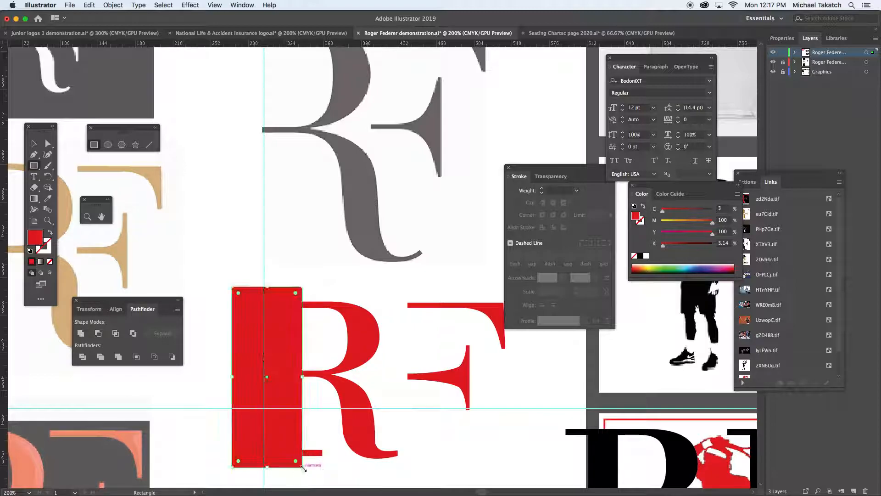
{"action": "left_click", "coordinate": [650, 265]}
Subtract the yellow rectangle from the R with Minus Front to cut away its stem
{"action": "left_click", "coordinate": [34, 144]}
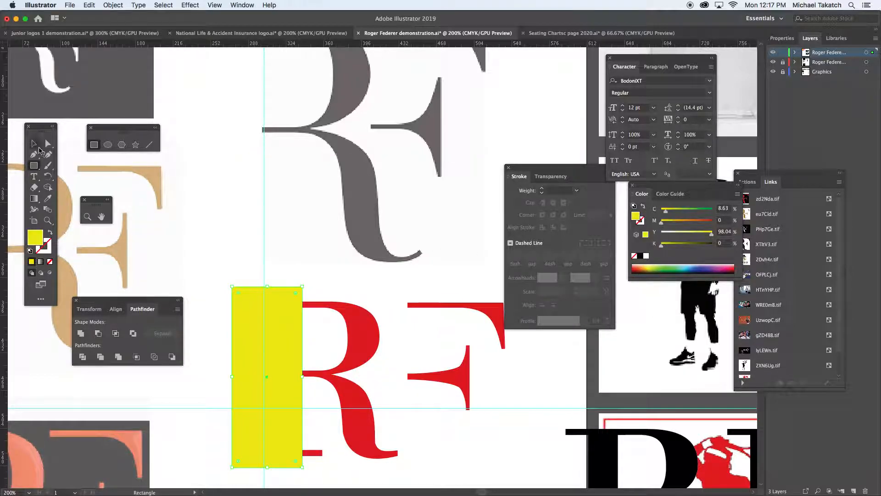
{"action": "left_click", "coordinate": [356, 350], "text": "shift"}
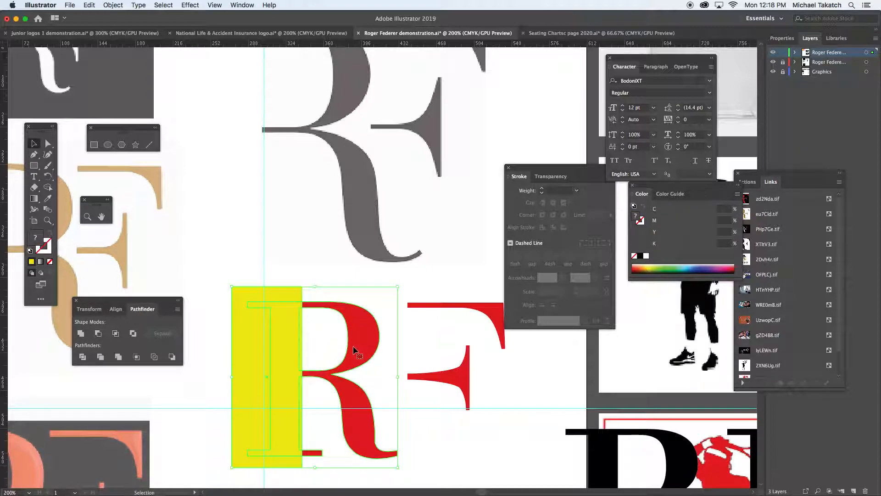
{"action": "left_click", "coordinate": [98, 333]}
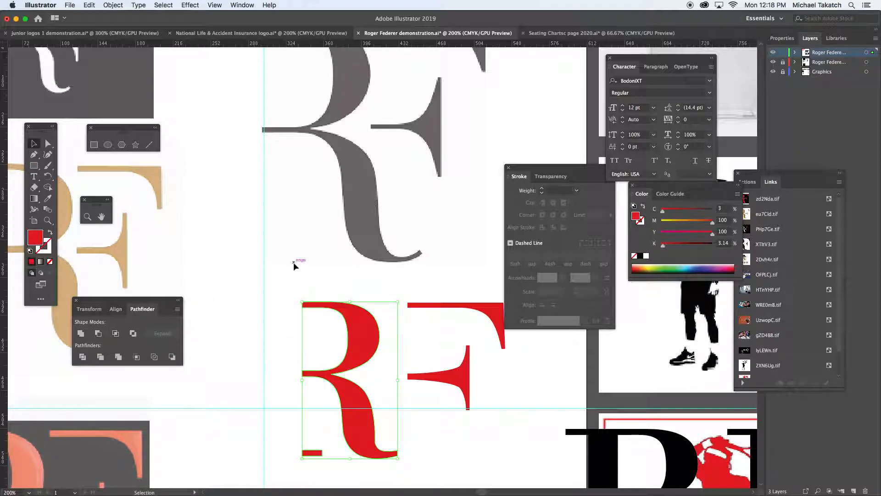
{"action": "left_click", "coordinate": [293, 263]}
Delete the leftover serif fragment beside the foot of the R's leg
{"action": "left_click", "coordinate": [48, 143]}
{"action": "left_click", "coordinate": [315, 455]}
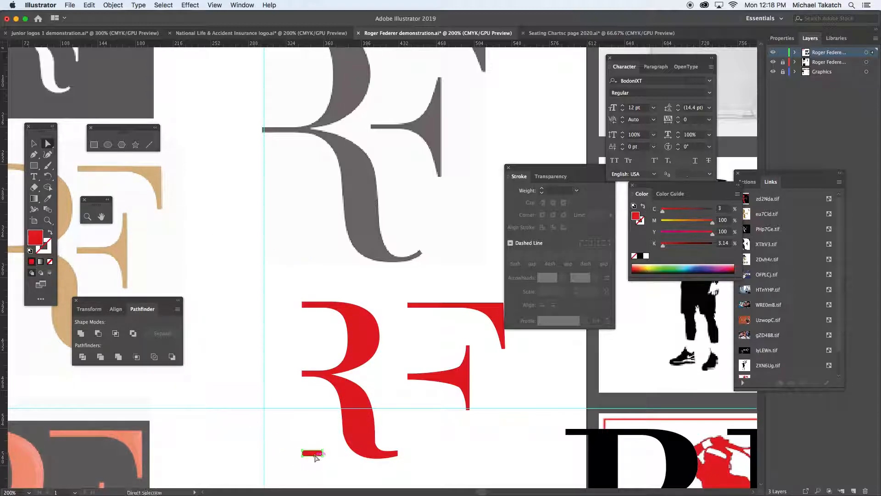
{"action": "key", "text": "Delete"}
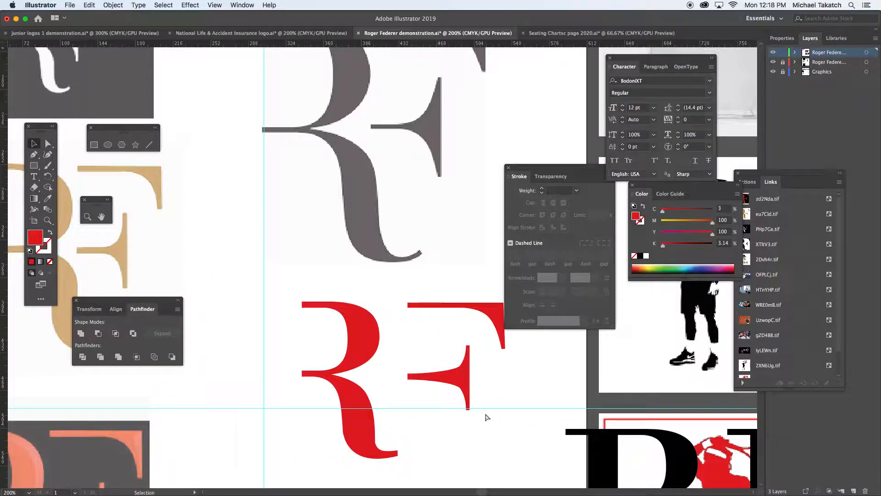
Move the red F horizontally toward the R until its top arm nearly touches the R's bowl
{"action": "key", "text": "super+minus"}
{"action": "left_click_drag", "start_coordinate": [469, 360], "coordinate": [433, 350]}
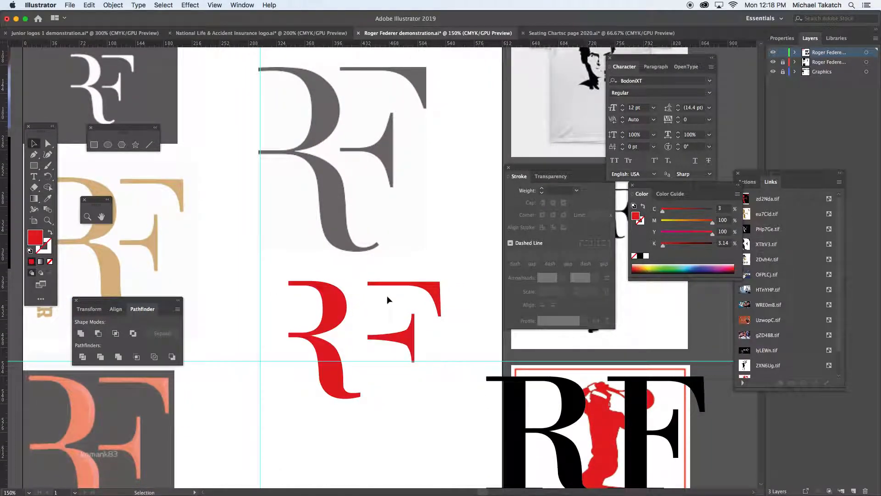
{"action": "left_click", "coordinate": [388, 283]}
{"action": "mouse_move", "coordinate": [387, 285]}
{"action": "left_mouse_down"}
{"action": "mouse_move", "coordinate": [401, 284]}
{"action": "mouse_move", "coordinate": [385, 288]}
{"action": "left_mouse_up"}
{"action": "key", "text": "Left"}
{"action": "key", "text": "Left"}
{"action": "key", "text": "Left"}
{"action": "key", "text": "Left"}
{"action": "key", "text": "Left"}
{"action": "key", "text": "Left"}
{"action": "key", "text": "Left"}
{"action": "key", "text": "Left"}
{"action": "key", "text": "Left"}
{"action": "key", "text": "Left"}
{"action": "key", "text": "Left"}
{"action": "key", "text": "Left"}
{"action": "key", "text": "Left"}
{"action": "key", "text": "Left"}
{"action": "key", "text": "Left"}
{"action": "key", "text": "Left"}
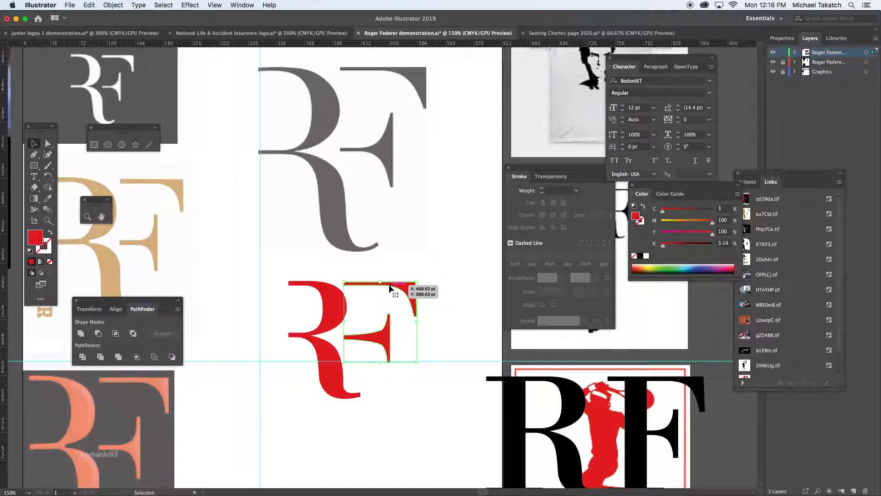
{"action": "left_click", "coordinate": [449, 262]}
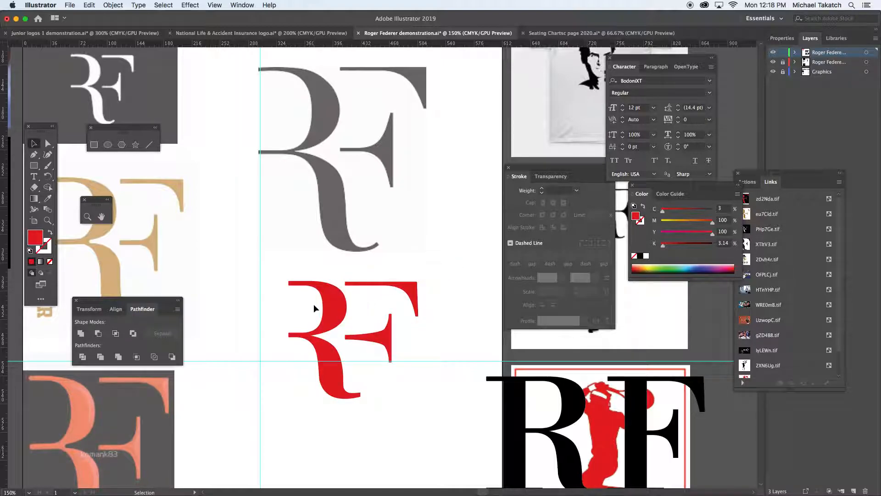
Place a copy of the red RF over the gray reference logo and scale it to the reference's overall size
{"action": "left_click_drag", "start_coordinate": [279, 273], "coordinate": [446, 422]}
{"action": "key", "text": "a"}
{"action": "key", "text": "v"}
{"action": "left_click_drag", "start_coordinate": [324, 353], "coordinate": [295, 140]}
{"action": "left_click_drag", "start_coordinate": [390, 186], "coordinate": [426, 252]}
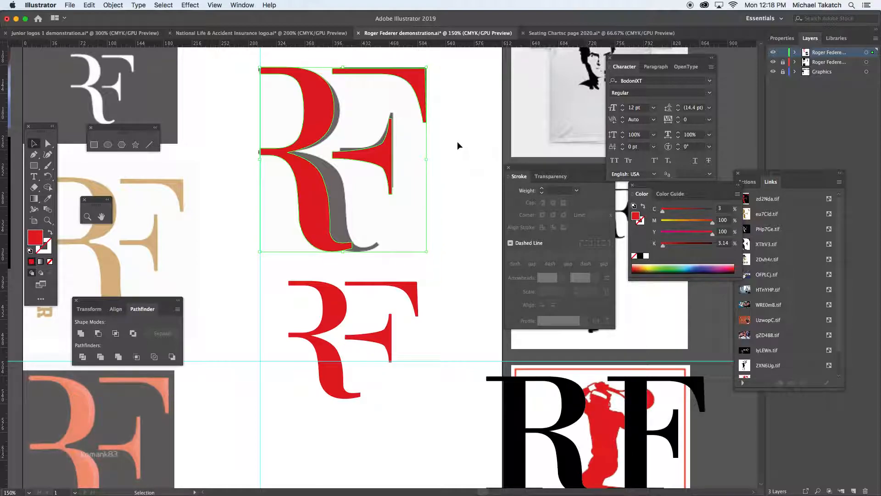
Try widening the enlarged R inside its group to match the gray reference, then undo the stretch and exit isolation
{"action": "double_click", "coordinate": [319, 187]}
{"action": "left_click", "coordinate": [323, 123]}
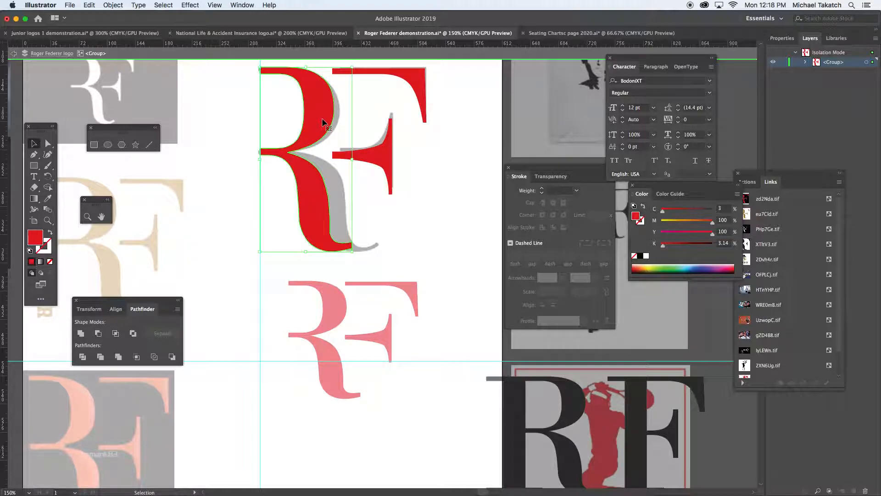
{"action": "left_click_drag", "start_coordinate": [353, 159], "coordinate": [365, 160]}
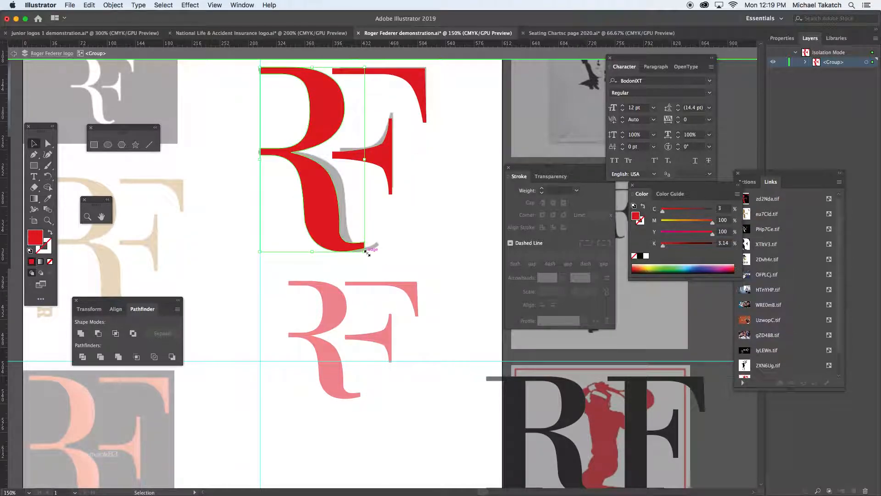
{"action": "key", "text": "super+z"}
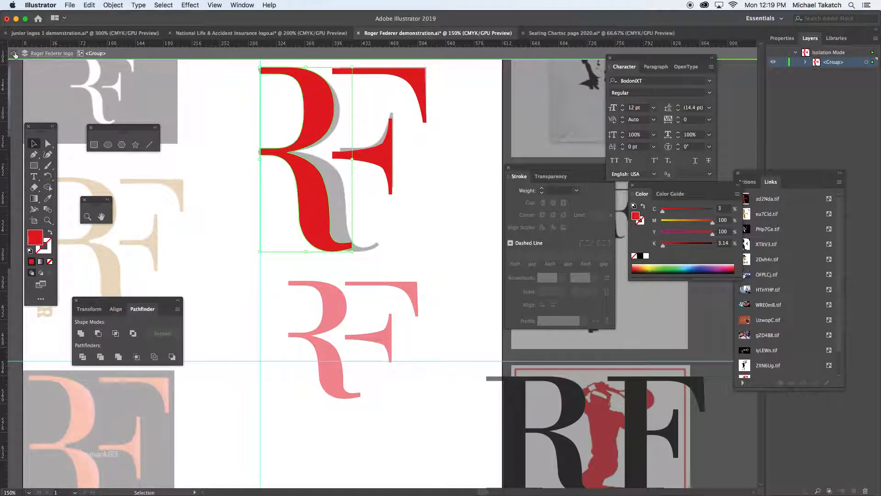
{"action": "left_click", "coordinate": [14, 54]}
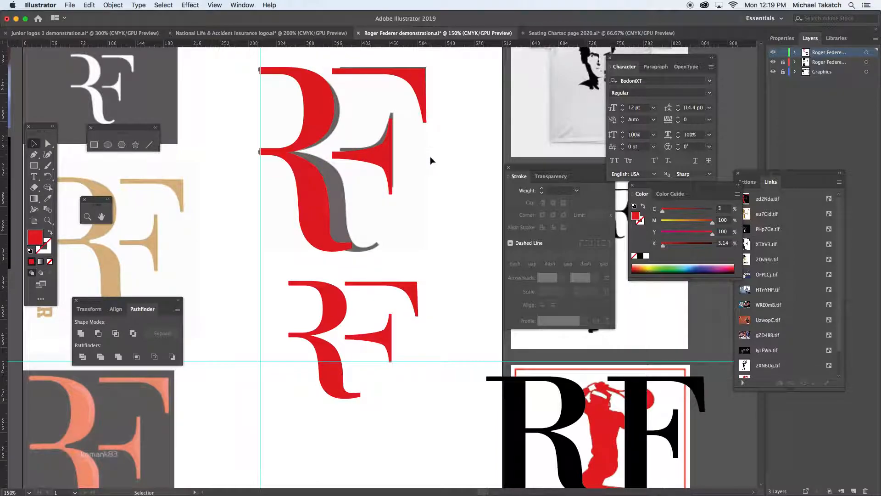
Copy the enlarged red RF logo and switch to Photoshop
{"action": "key", "text": "space"}
{"action": "left_click_drag", "start_coordinate": [373, 165], "coordinate": [400, 222]}
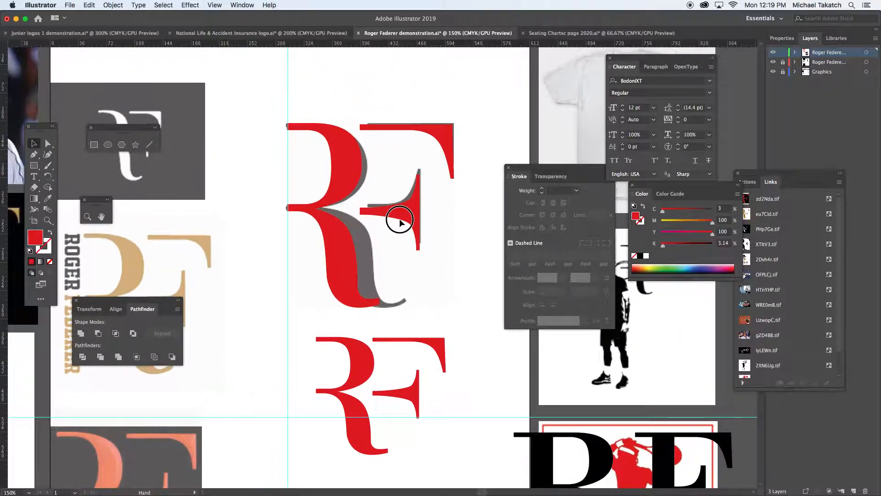
{"action": "left_click", "coordinate": [351, 178]}
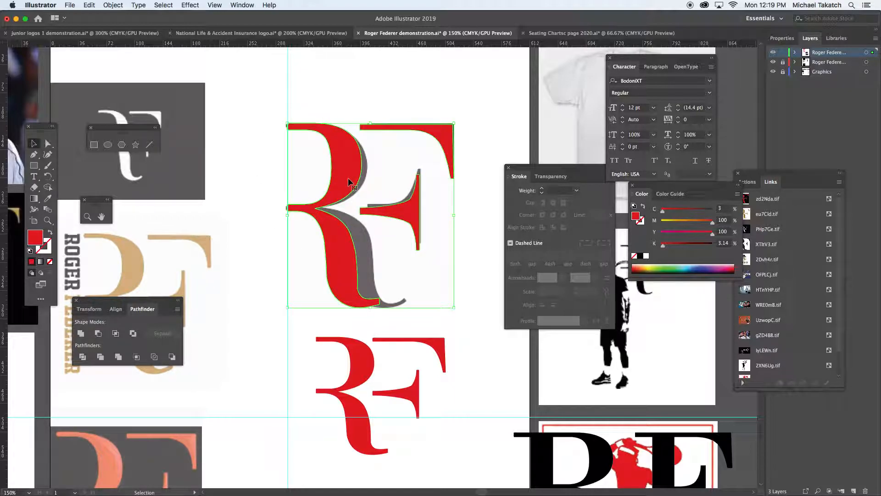
{"action": "key", "text": "super+Tab"}
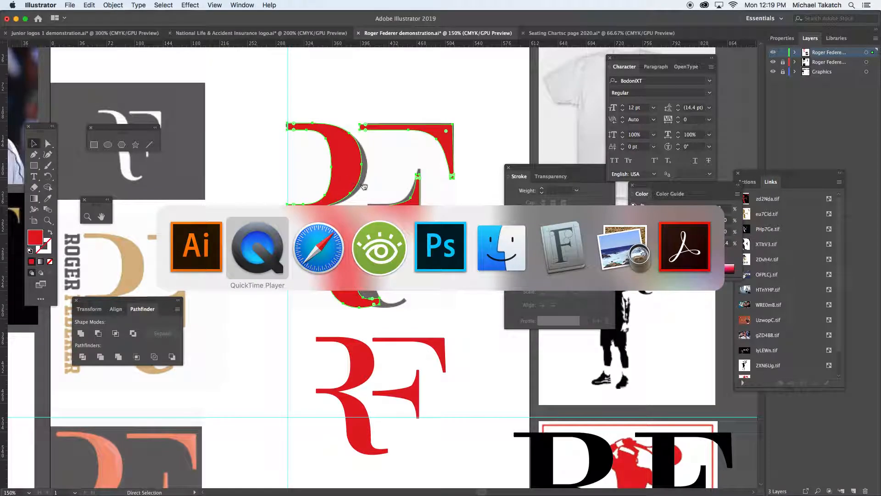
{"action": "left_click", "coordinate": [425, 234]}
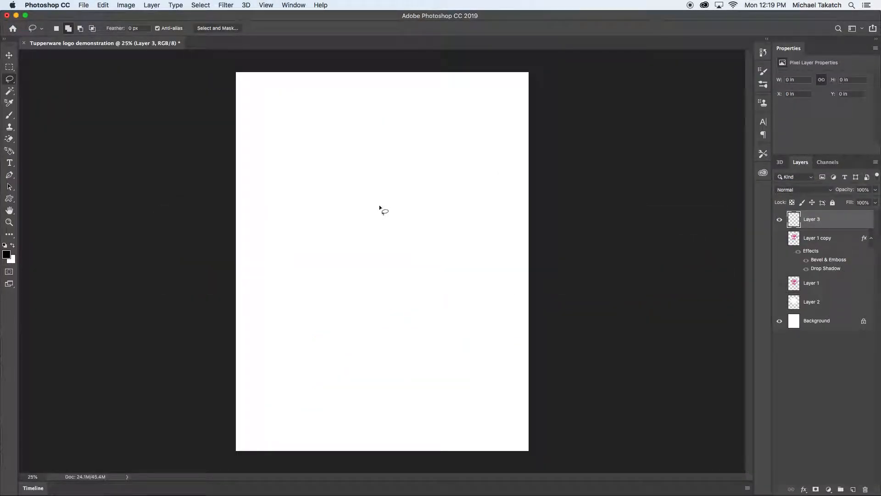
Create a new document from the Clipboard preset at 213 x 235 pixels with 300 pixels/inch resolution and RGB Color mode
{"action": "key", "text": "super+n"}
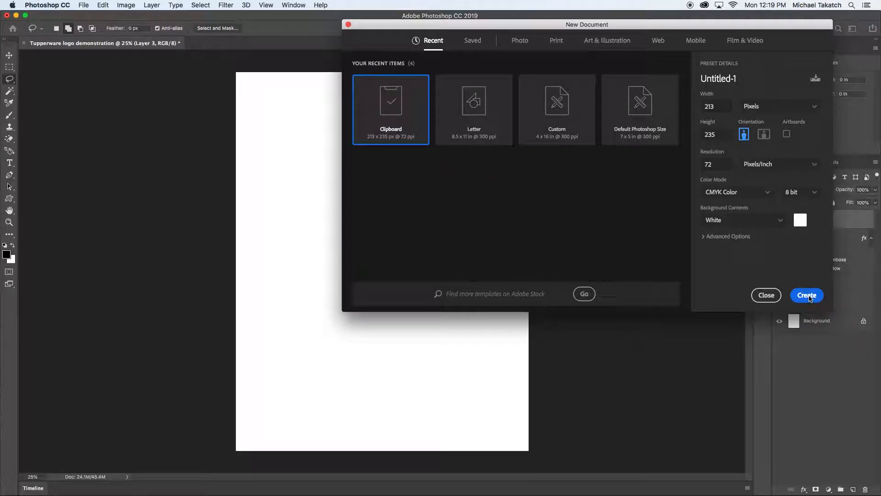
{"action": "left_click_drag", "start_coordinate": [714, 165], "coordinate": [701, 165]}
{"action": "left_click", "coordinate": [769, 193]}
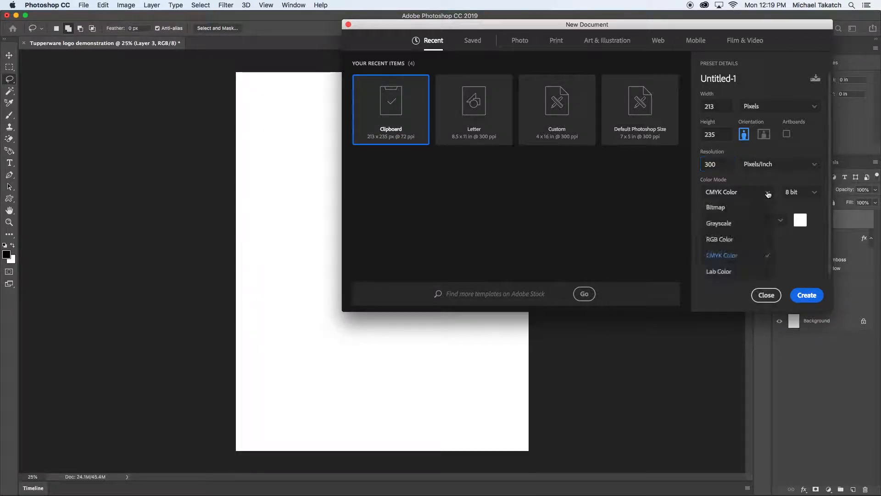
{"action": "left_click", "coordinate": [726, 240]}
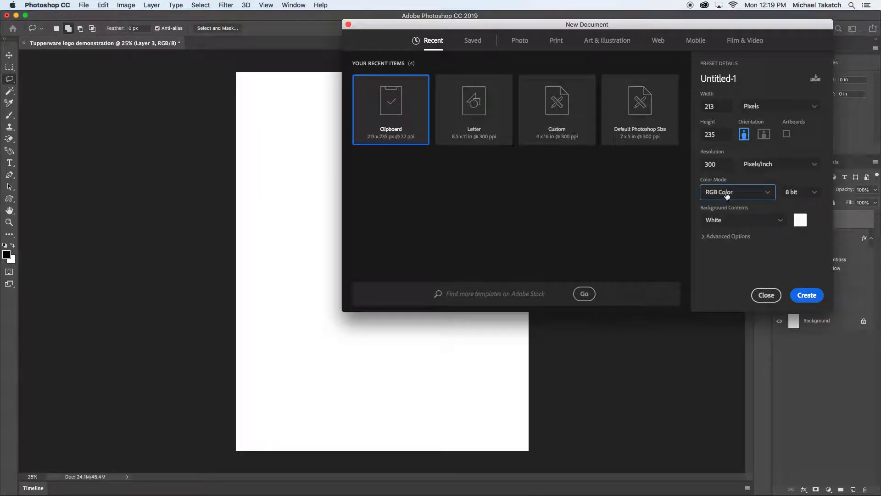
{"action": "left_click", "coordinate": [806, 295]}
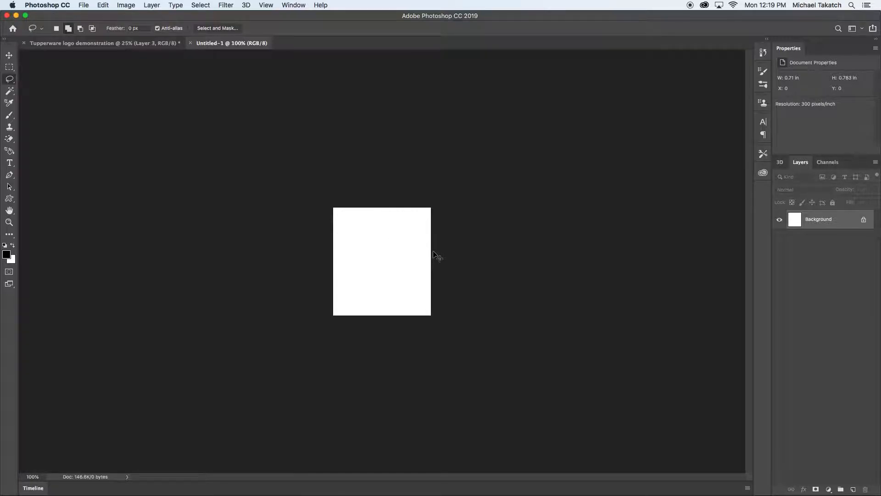
Paste the RF logo as pixels and scale it down to about 0.5 x 0.55 in, leaving a white margin around it
{"action": "key", "text": "super+plus"}
{"action": "key", "text": "super+plus"}
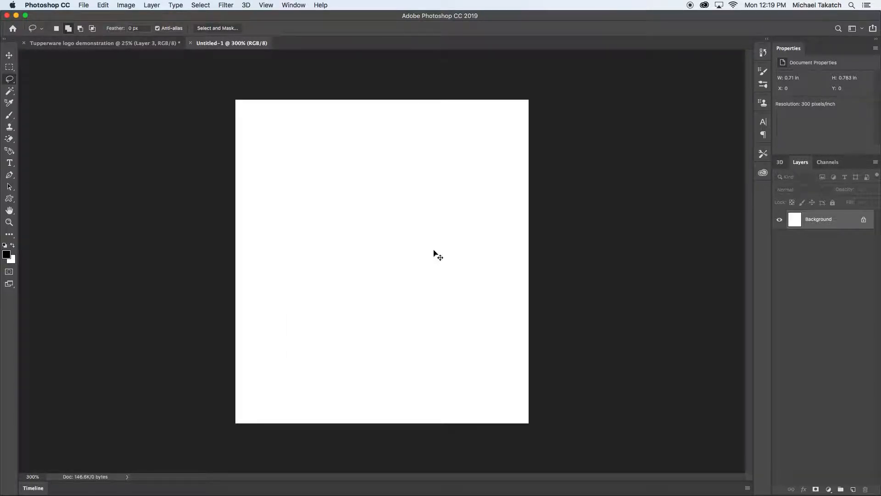
{"action": "key", "text": "super+v"}
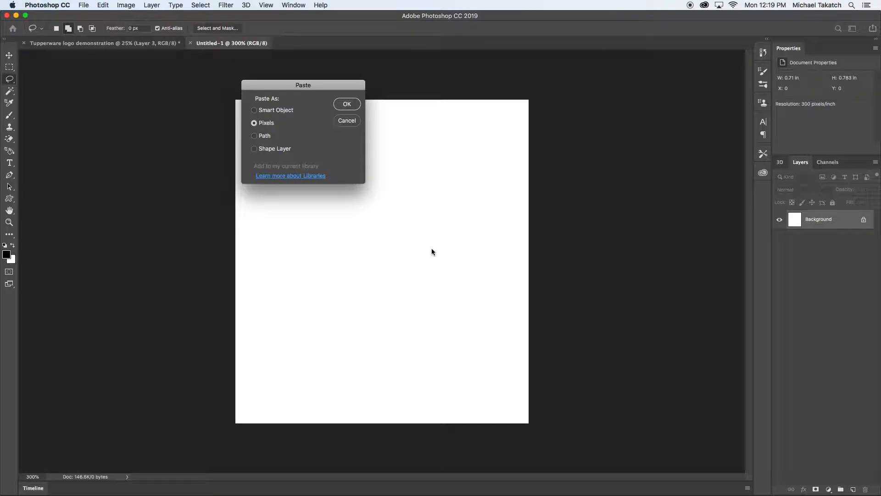
{"action": "left_click", "coordinate": [357, 106]}
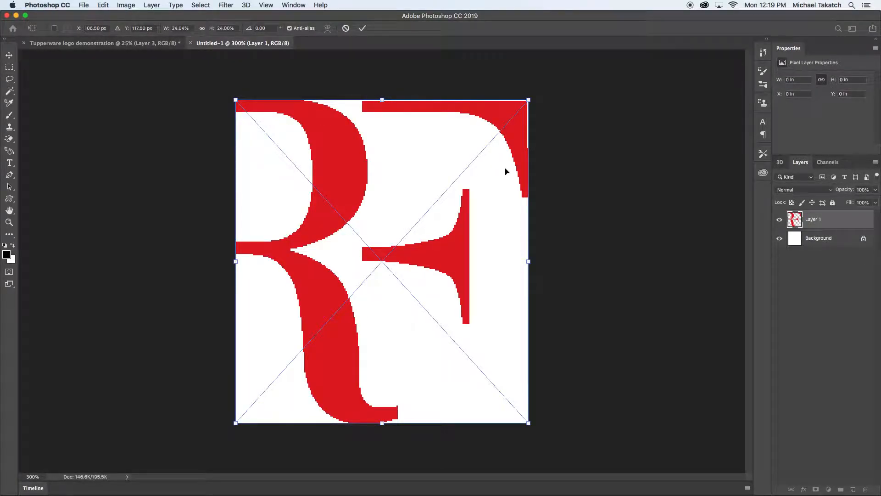
{"action": "left_click", "coordinate": [528, 101]}
{"action": "left_click_drag", "start_coordinate": [528, 101], "coordinate": [473, 139]}
{"action": "key", "text": "Return"}
{"action": "key", "text": "l"}
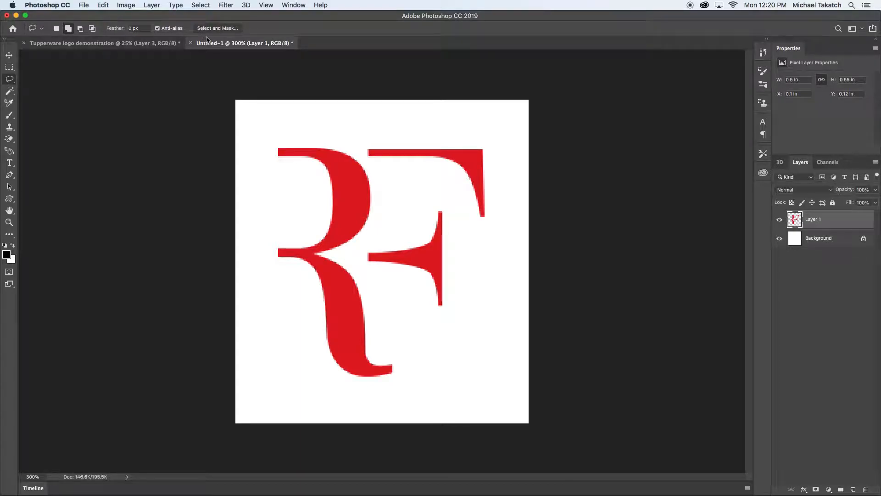
Add Bevel & Emboss and Drop Shadow effects to the logo layer, offsetting the shadow at a 42° angle and 16 px distance
{"action": "key", "text": "super+minus"}
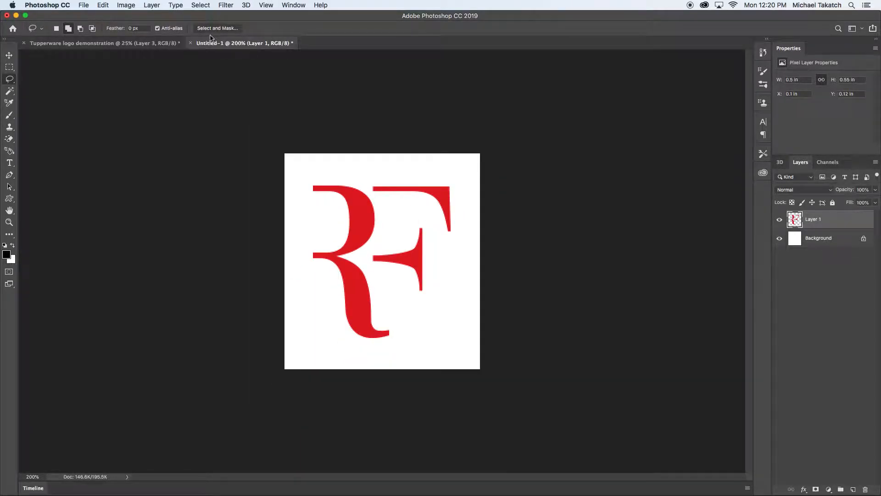
{"action": "double_click", "coordinate": [845, 223]}
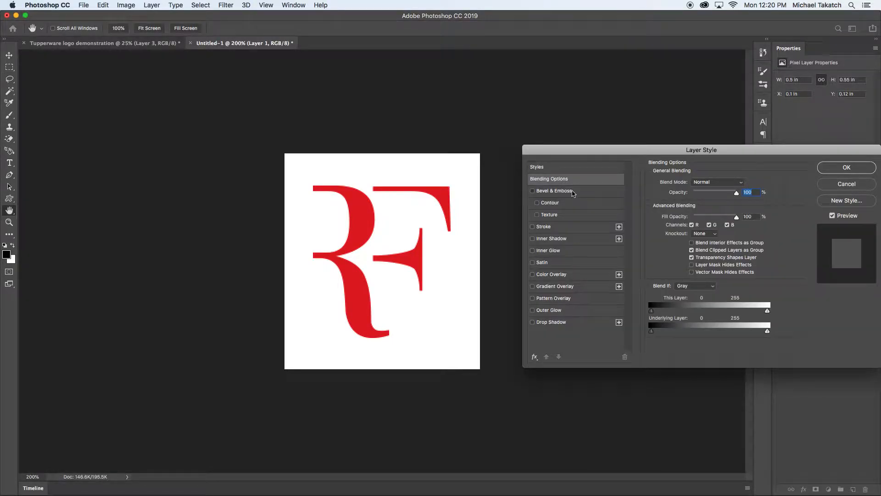
{"action": "left_click", "coordinate": [572, 192]}
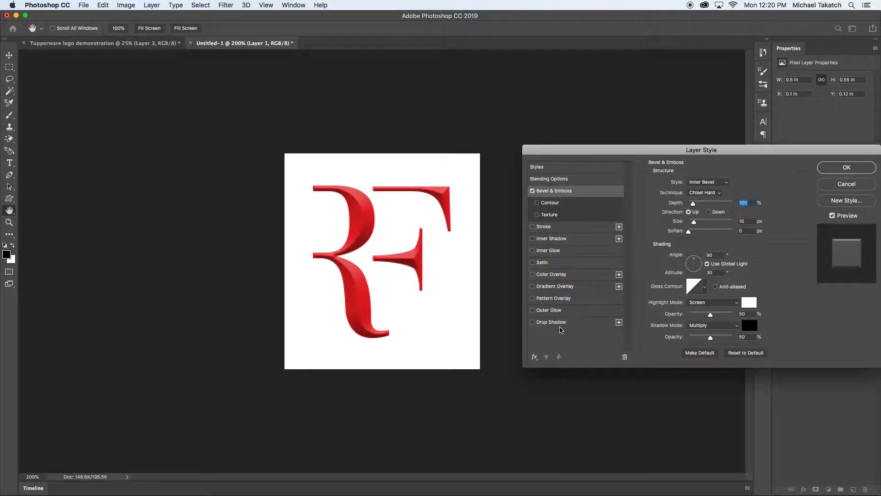
{"action": "left_click", "coordinate": [560, 327]}
{"action": "left_click_drag", "start_coordinate": [371, 242], "coordinate": [351, 217]}
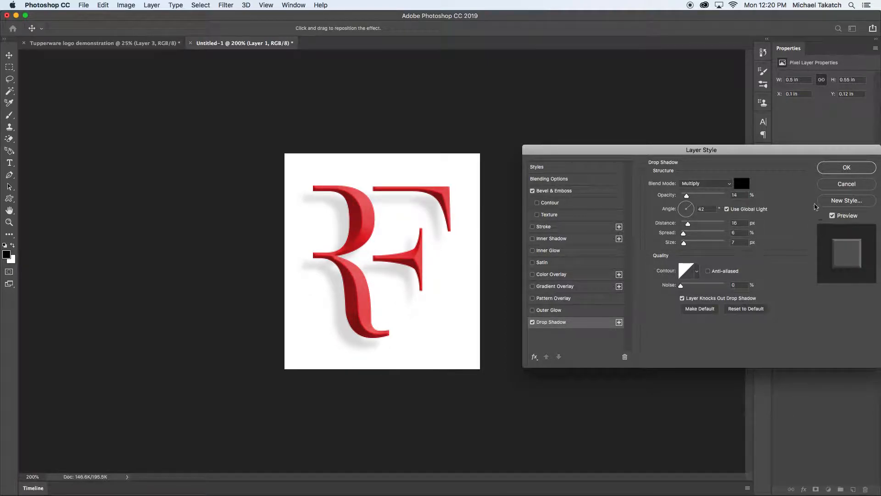
{"action": "left_click", "coordinate": [847, 167]}
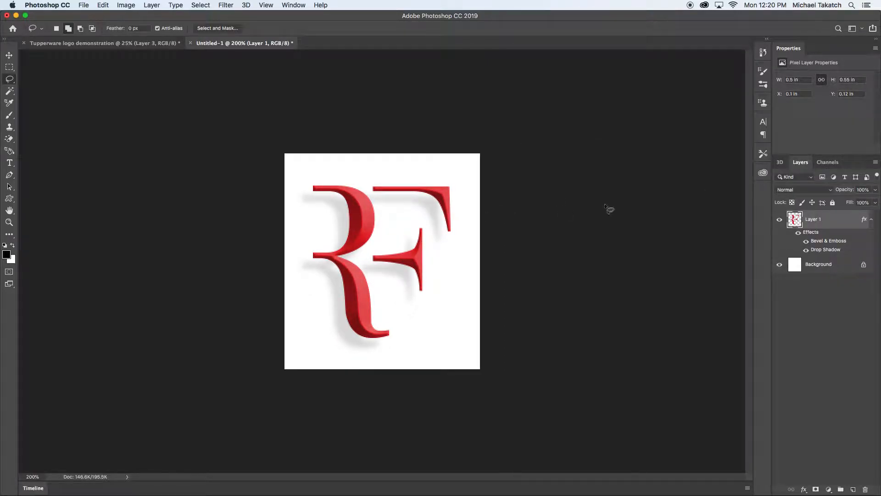
Toggle the visibility of the logo layer and the Background to inspect the styled logo against transparency
{"action": "left_click", "coordinate": [780, 221]}
{"action": "left_click", "coordinate": [779, 221]}
{"action": "left_click", "coordinate": [780, 265]}
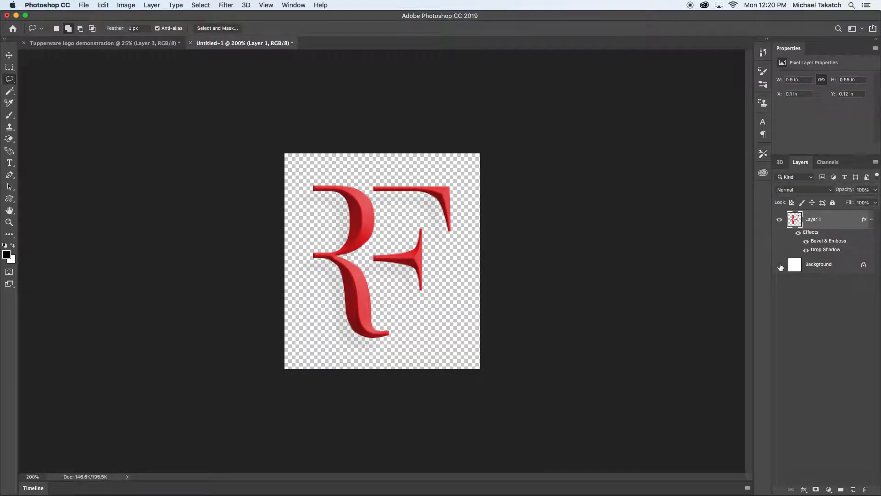
{"action": "left_click", "coordinate": [780, 265]}
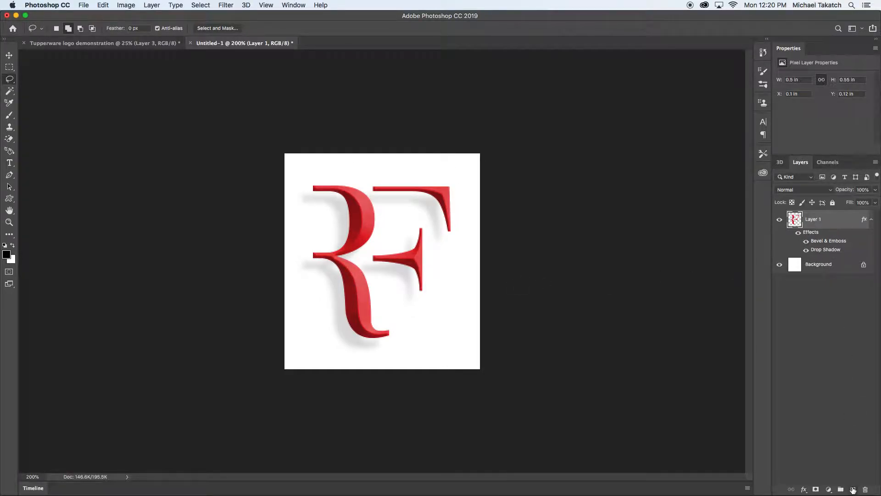
Stamp all visible layers onto a new layer above the logo, then hide the original logo layer and the Background
{"action": "left_click", "coordinate": [854, 490]}
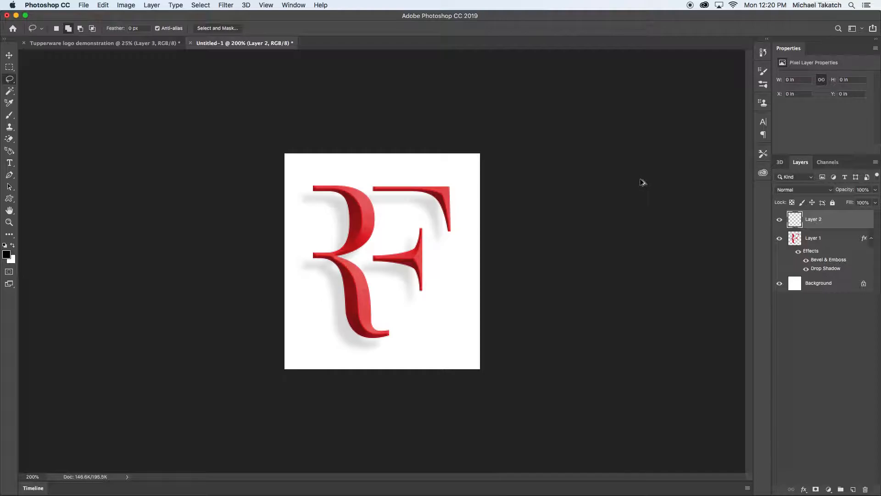
{"action": "key", "text": "super+alt+shift+e"}
{"action": "left_click_drag", "start_coordinate": [781, 240], "coordinate": [780, 287]}
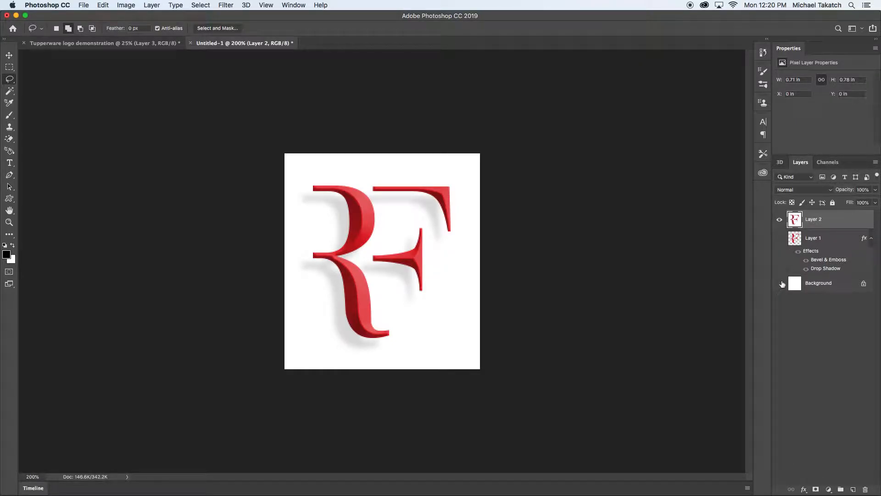
{"action": "left_click", "coordinate": [780, 220]}
{"action": "left_click", "coordinate": [780, 220]}
{"action": "left_click", "coordinate": [780, 221]}
{"action": "left_click", "coordinate": [780, 221]}
Add a Bevel & Emboss effect to the merged layer and set its size to 8 px
{"action": "key", "text": "super+plus"}
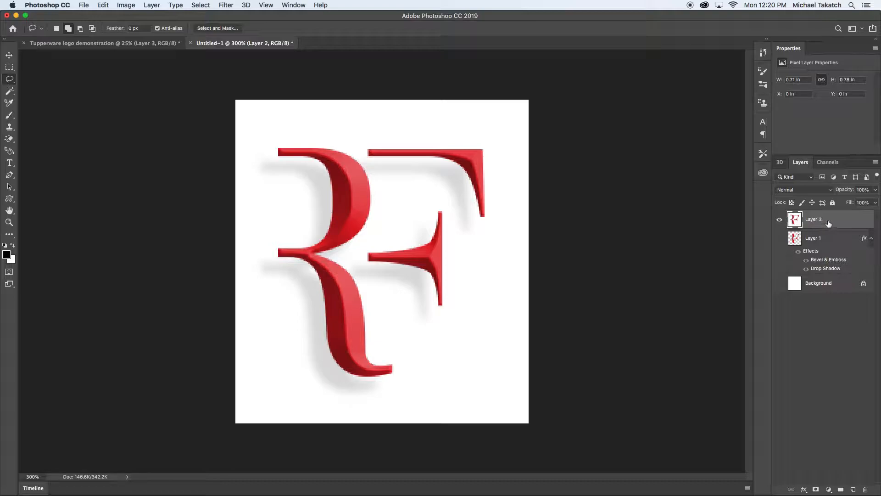
{"action": "double_click", "coordinate": [842, 221]}
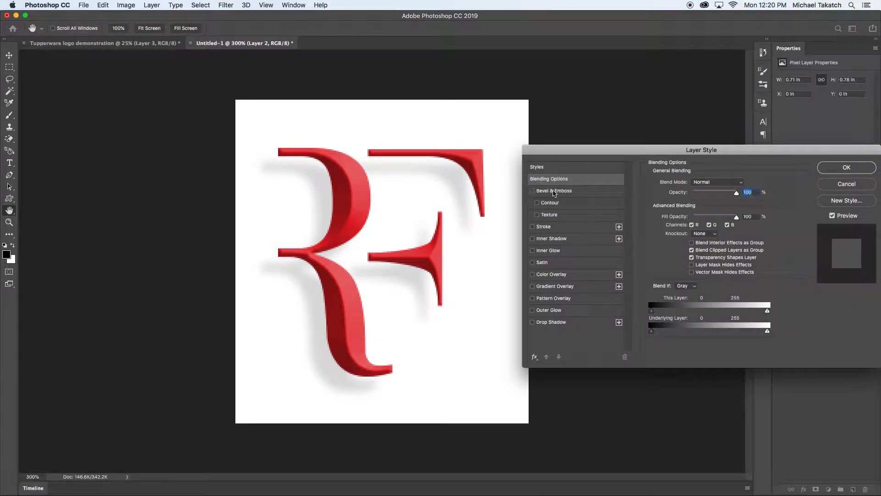
{"action": "left_click", "coordinate": [554, 192]}
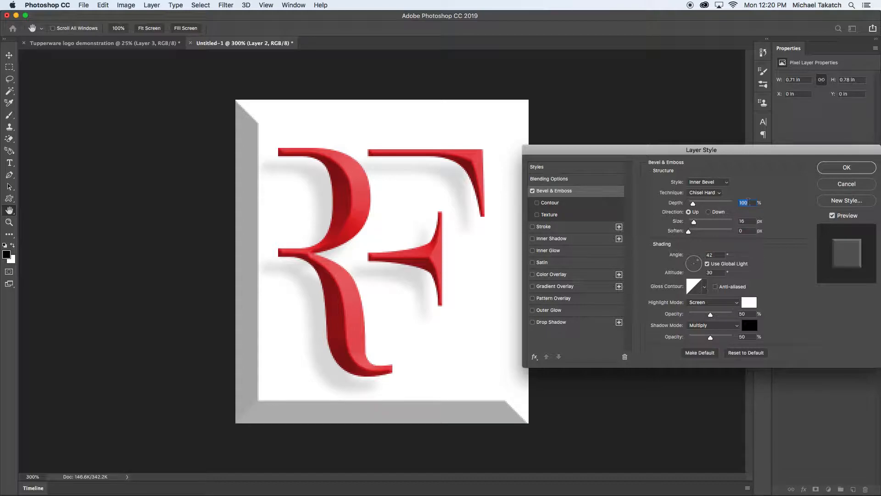
{"action": "key", "text": "Tab"}
{"action": "key", "text": "Down"}
{"action": "key", "text": "Down"}
{"action": "key", "text": "Down"}
{"action": "key", "text": "Down"}
{"action": "key", "text": "Down"}
{"action": "key", "text": "Down"}
{"action": "key", "text": "Down"}
{"action": "key", "text": "Down"}
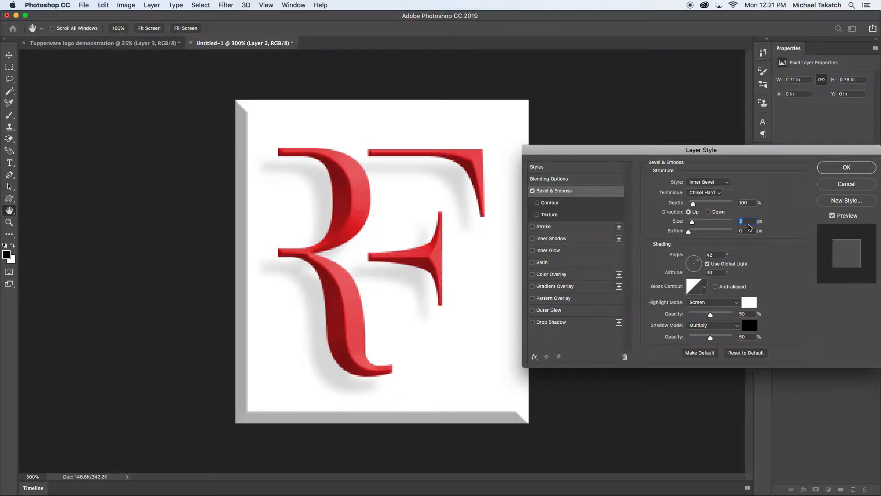
Add an inside Stroke effect to the merged layer and set its size to 2 px
{"action": "left_click", "coordinate": [555, 228]}
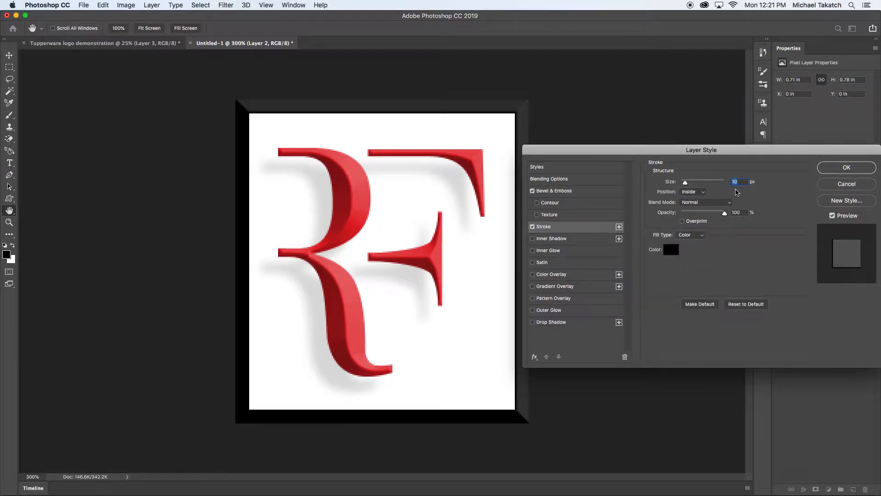
{"action": "left_click", "coordinate": [739, 182]}
{"action": "key", "text": "Down"}
{"action": "key", "text": "Down"}
{"action": "key", "text": "Down"}
{"action": "key", "text": "Down"}
{"action": "key", "text": "Down"}
{"action": "key", "text": "Down"}
{"action": "key", "text": "Down"}
{"action": "key", "text": "Down"}
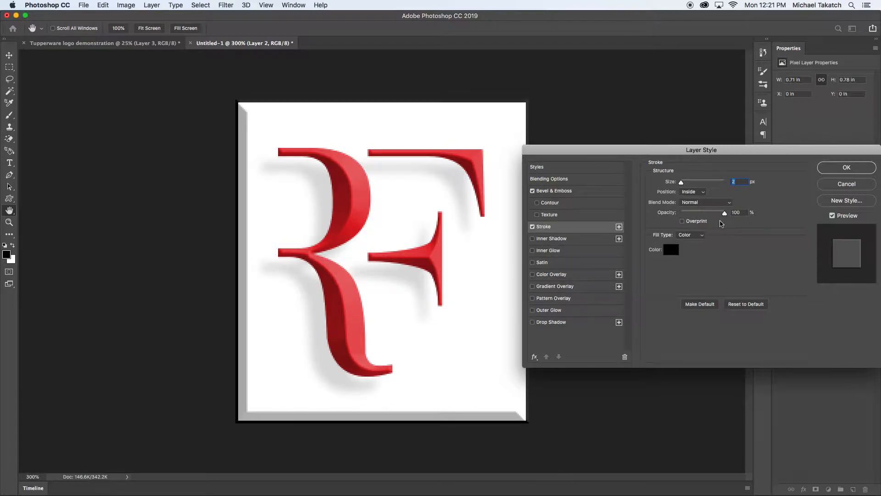
Set the stroke color to dark red #951317 by sampling the shaded side of the R, and apply the layer style
{"action": "left_click", "coordinate": [672, 250]}
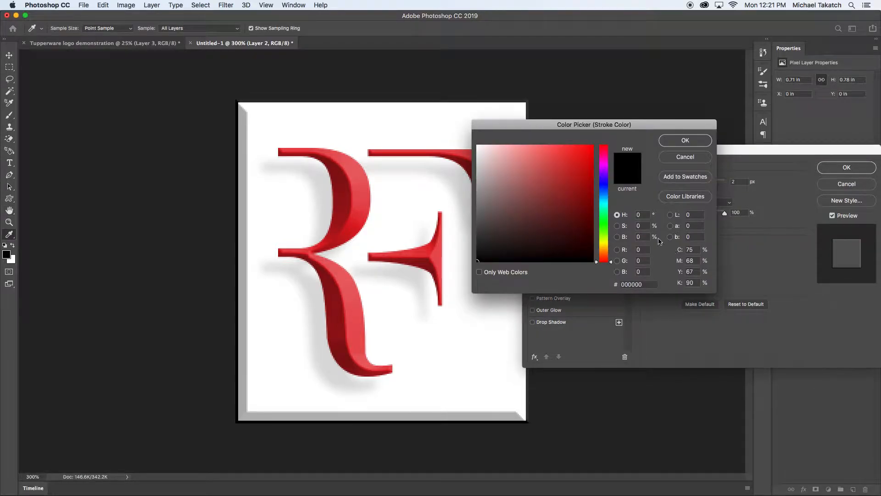
{"action": "left_click", "coordinate": [607, 184]}
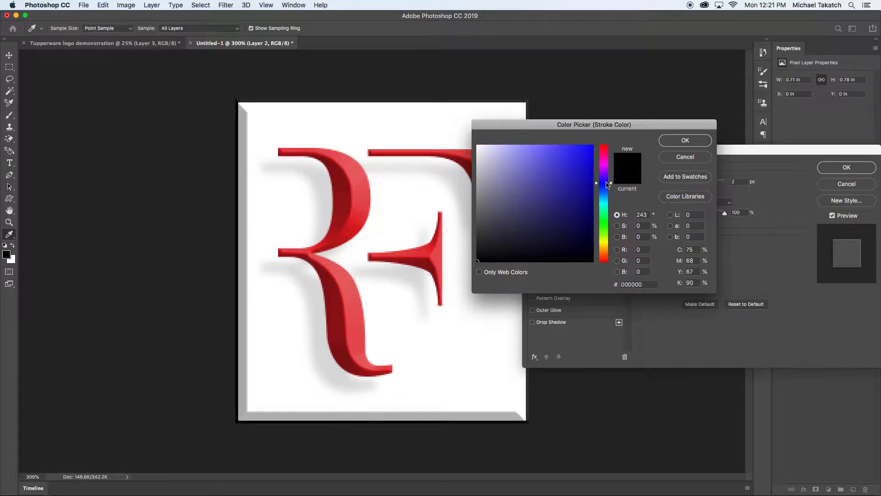
{"action": "left_click", "coordinate": [566, 153]}
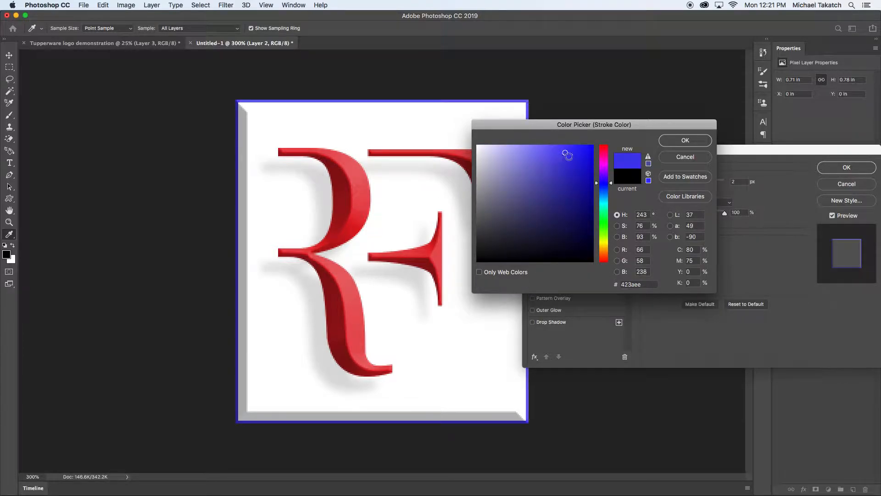
{"action": "left_click", "coordinate": [604, 151]}
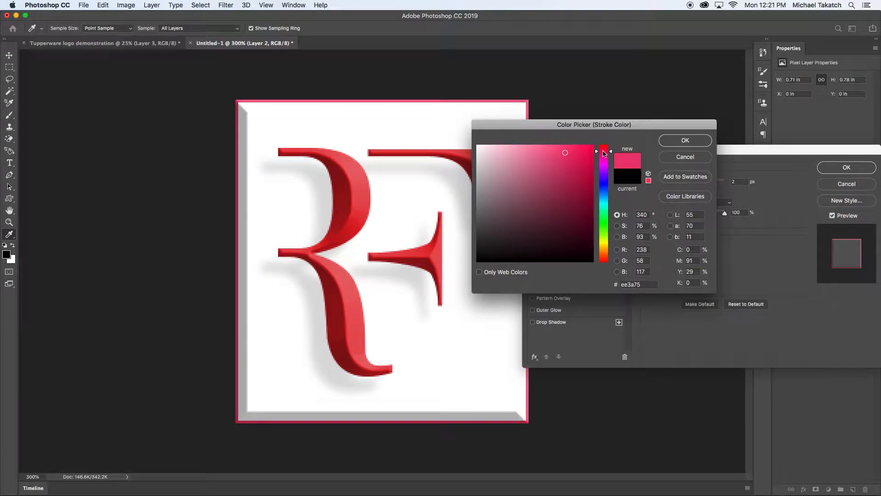
{"action": "left_click", "coordinate": [558, 206]}
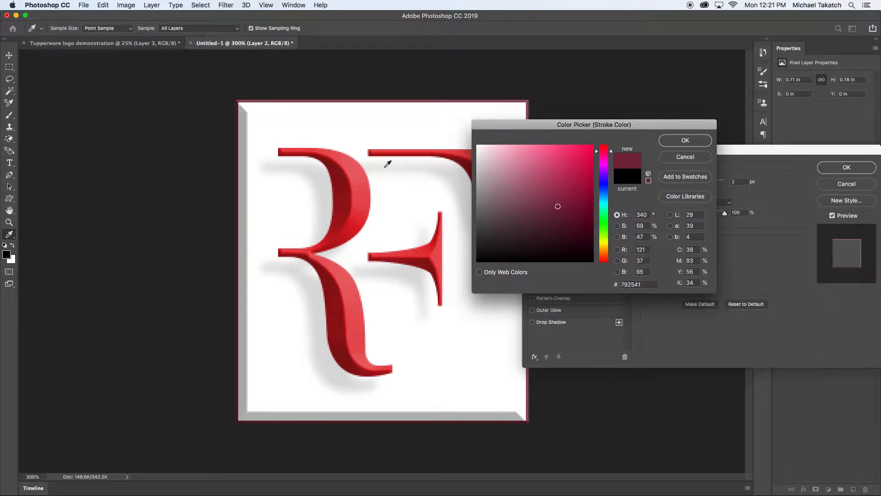
{"action": "left_click", "coordinate": [352, 191]}
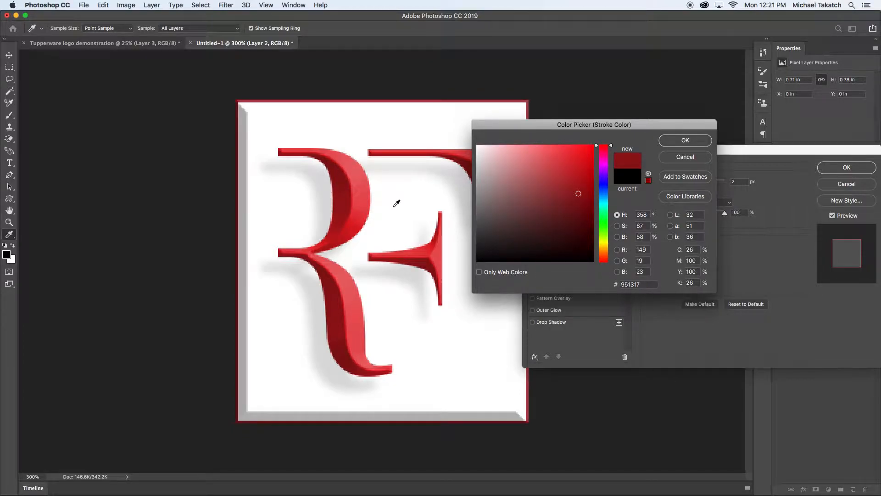
{"action": "left_click", "coordinate": [677, 144]}
{"action": "left_click", "coordinate": [837, 168]}
{"action": "key", "text": "l"}
{"action": "key", "text": "super+minus"}
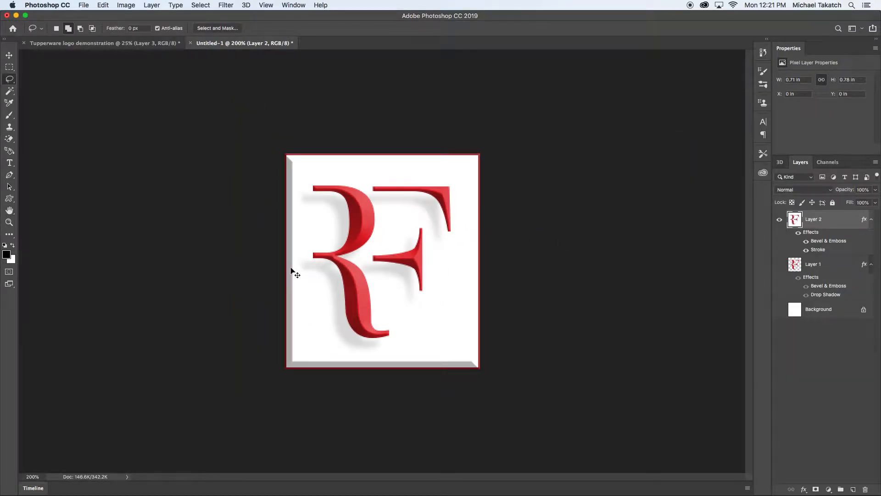
Check the document's dimensions and resolution in the Image Size settings, leaving them as they are
{"action": "key", "text": "super+plus"}
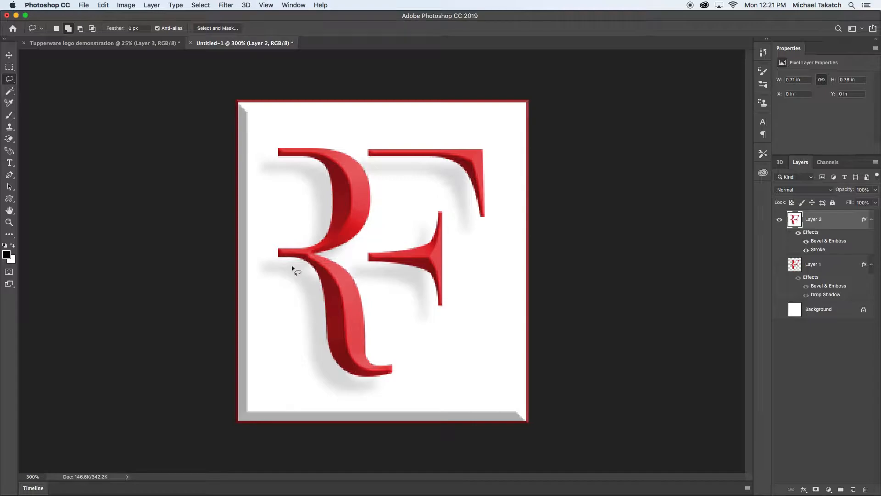
{"action": "left_click", "coordinate": [126, 6]}
{"action": "left_click", "coordinate": [128, 7]}
{"action": "left_click", "coordinate": [126, 7]}
{"action": "left_click", "coordinate": [137, 76]}
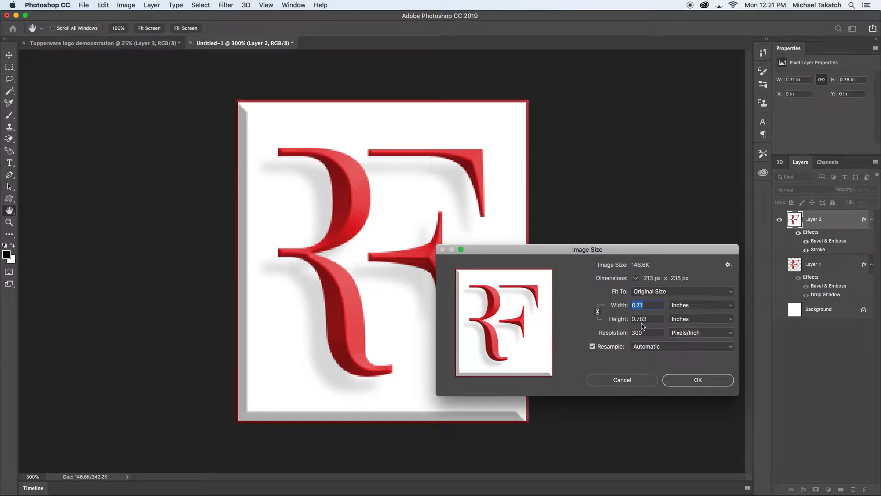
{"action": "left_click", "coordinate": [615, 381]}
{"action": "key", "text": "l"}
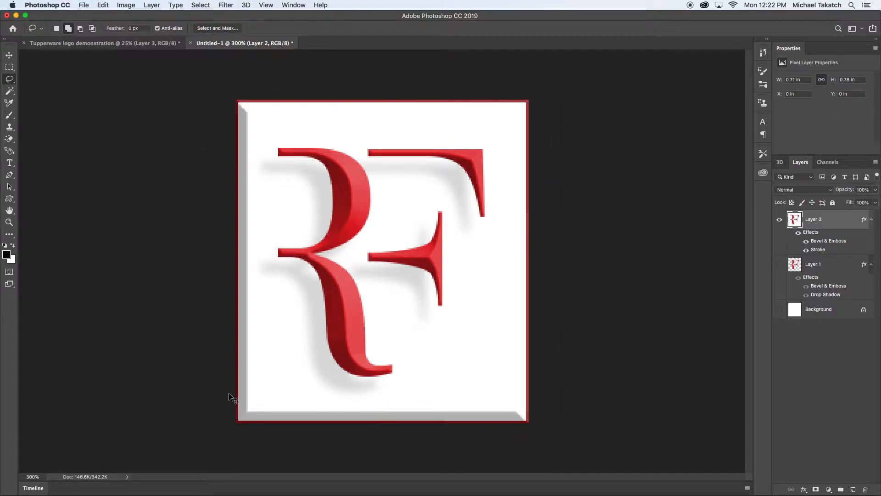
Capture a screenshot of the area around the framed RF logo, including a narrow dark margin
{"action": "key", "text": "super+shift+4"}
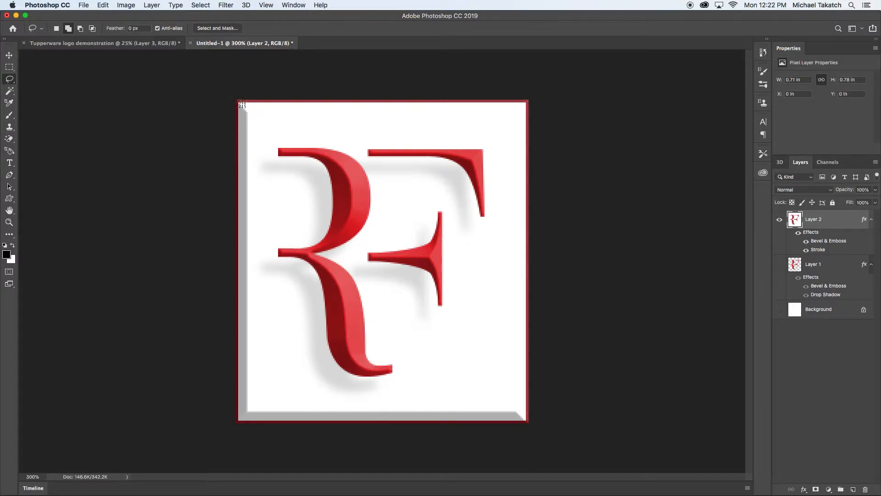
{"action": "left_click_drag", "start_coordinate": [228, 92], "coordinate": [545, 432]}
{"action": "mouse_move", "coordinate": [542, 430]}
{"action": "left_mouse_down"}
{"action": "mouse_move", "coordinate": [533, 423]}
{"action": "mouse_move", "coordinate": [546, 440]}
{"action": "mouse_move", "coordinate": [543, 457]}
{"action": "left_mouse_up"}
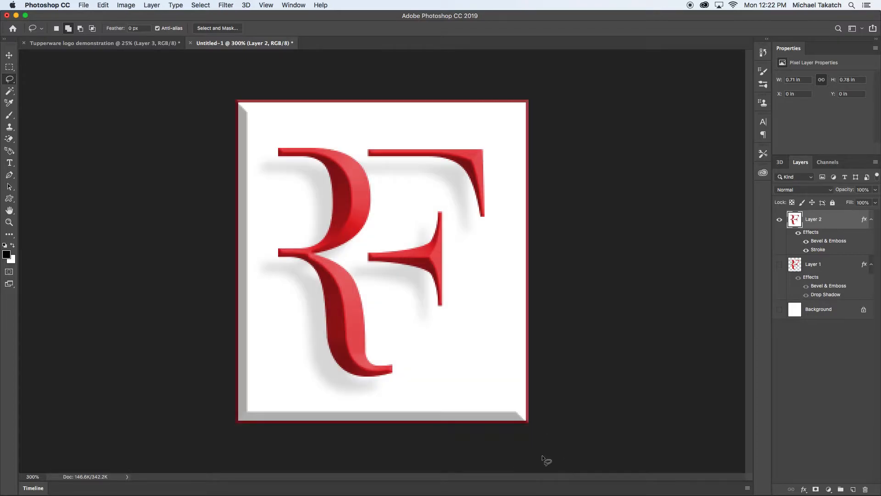
Switch to Finder, locate the new screenshot on the Desktop, and inspect it in an enlarged Quick Look preview
{"action": "key", "text": "super+Tab"}
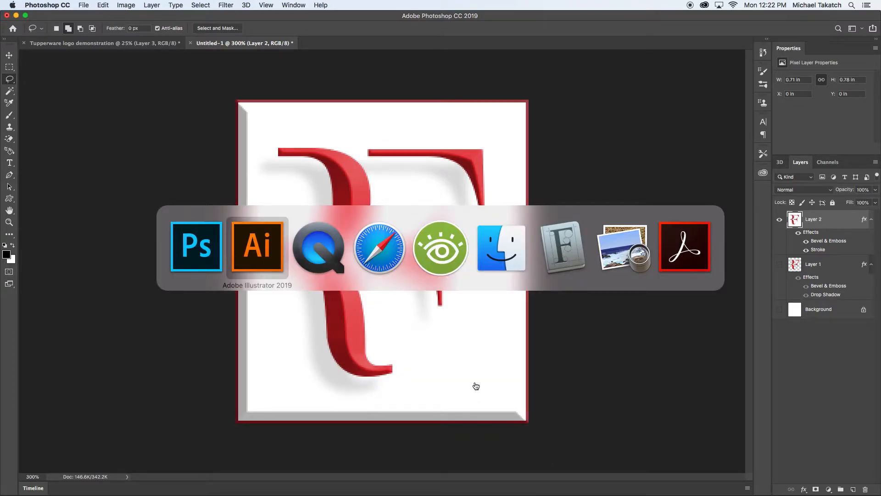
{"action": "left_click", "coordinate": [514, 259]}
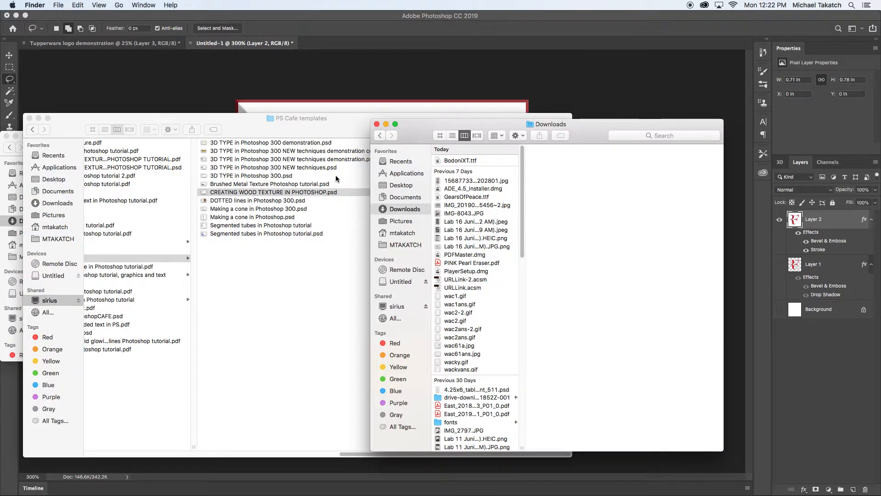
{"action": "left_click", "coordinate": [56, 180]}
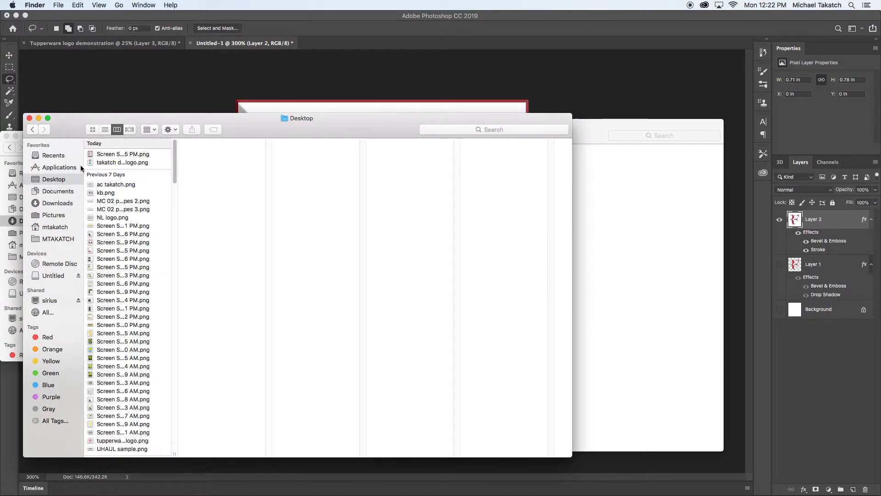
{"action": "left_click", "coordinate": [112, 157]}
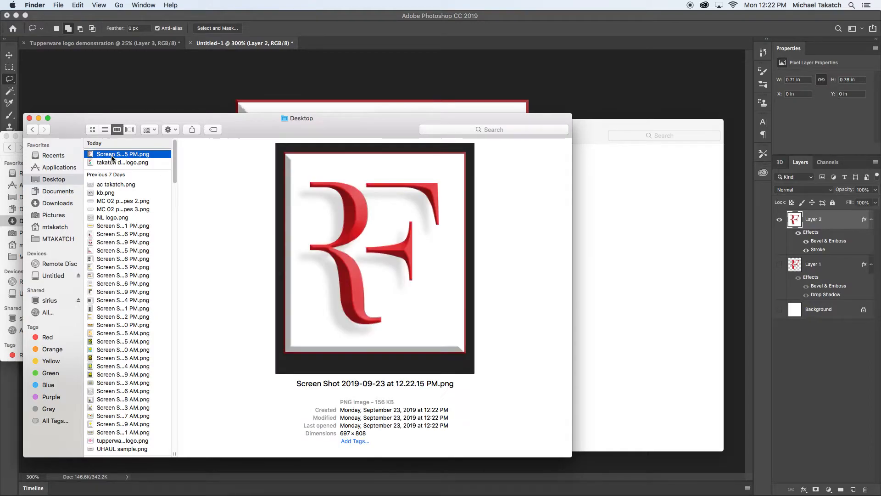
{"action": "key", "text": "space"}
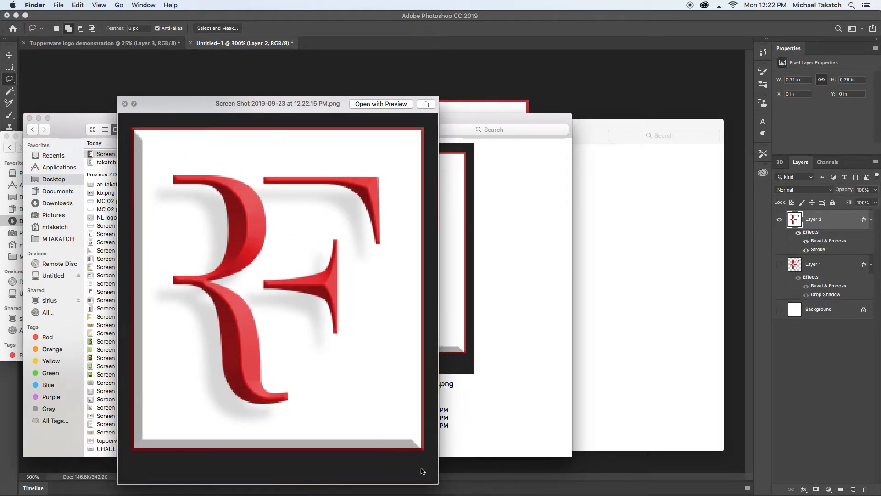
{"action": "left_click_drag", "start_coordinate": [335, 101], "coordinate": [309, 59]}
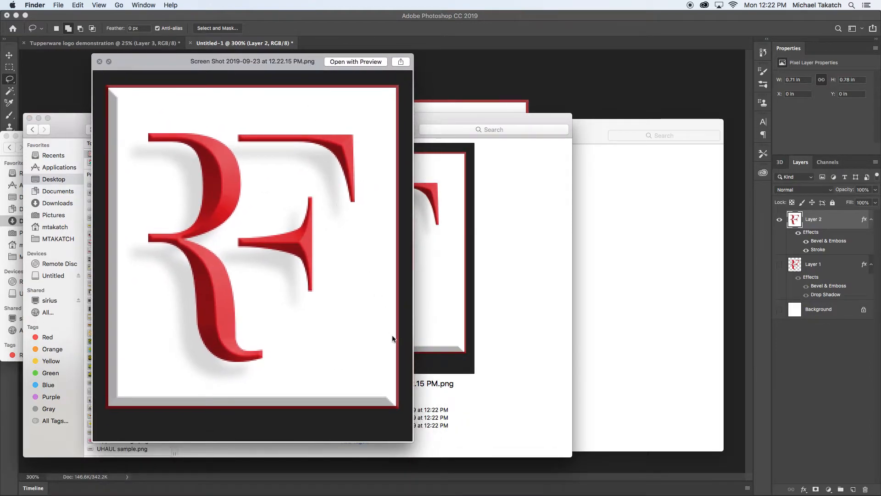
{"action": "left_click_drag", "start_coordinate": [414, 446], "coordinate": [465, 466]}
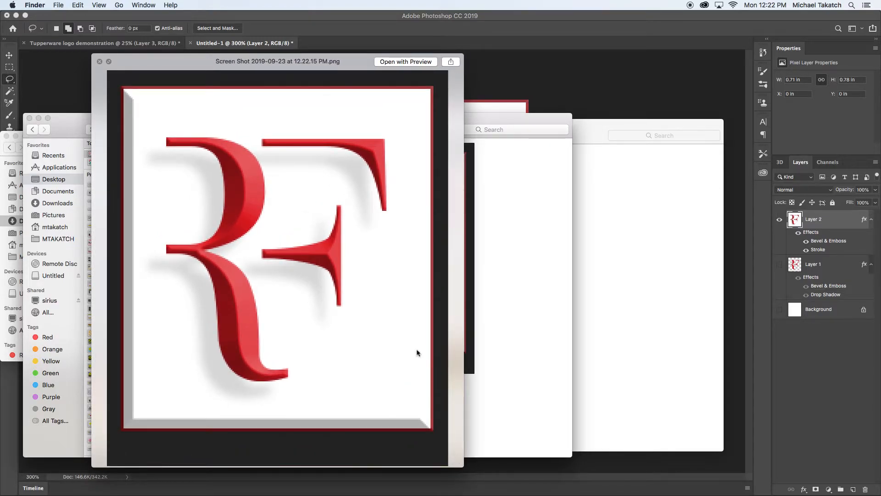
{"action": "left_click_drag", "start_coordinate": [207, 59], "coordinate": [293, 63]}
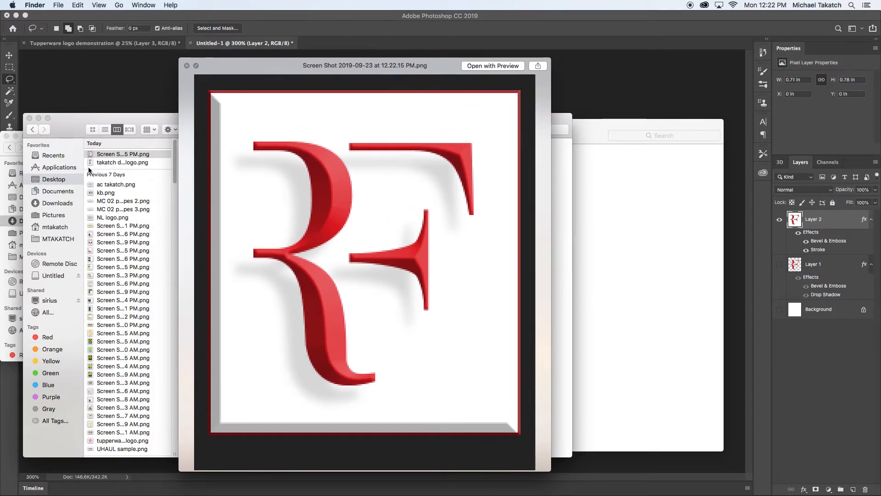
Rename the screenshot file as RF sample.png
{"action": "left_click", "coordinate": [106, 155]}
{"action": "left_click", "coordinate": [107, 155]}
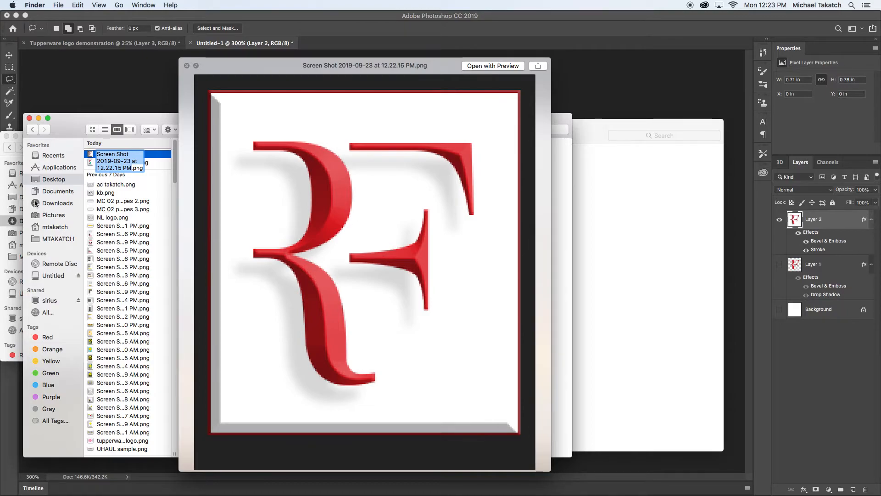
{"action": "type", "text": "R"}
{"action": "type", "text": "F samp"}
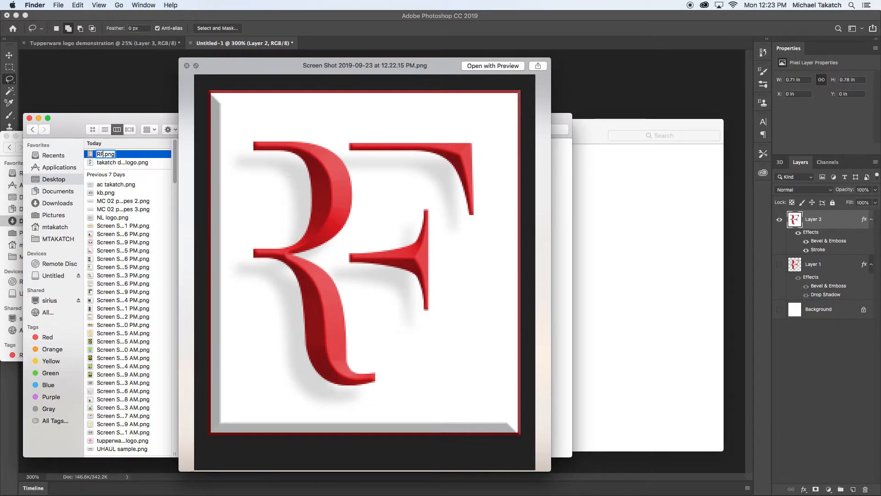
{"action": "type", "text": "le"}
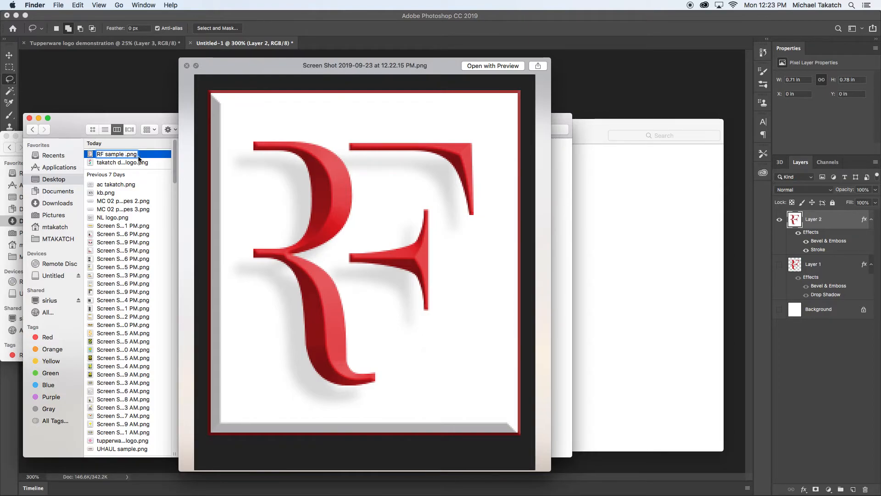
{"action": "key", "text": "BackSpace"}
{"action": "key", "text": "Return"}
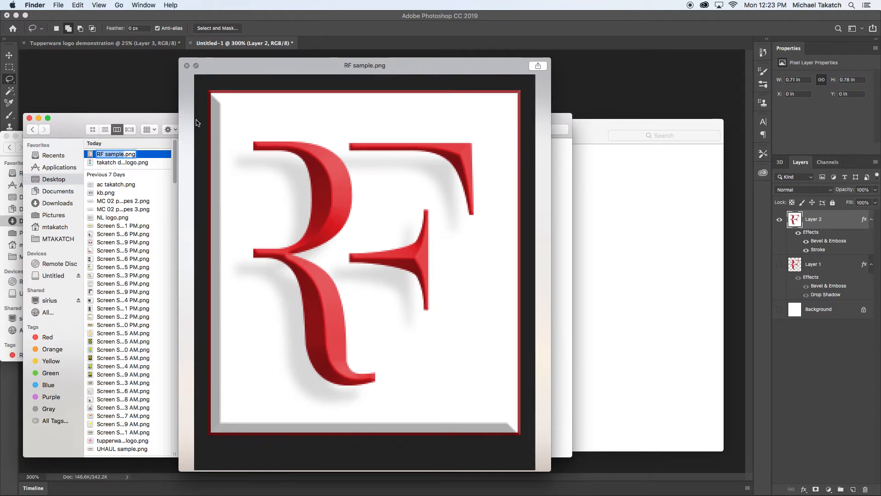
{"action": "key", "text": "Return"}
{"action": "key", "text": "BackSpace"}
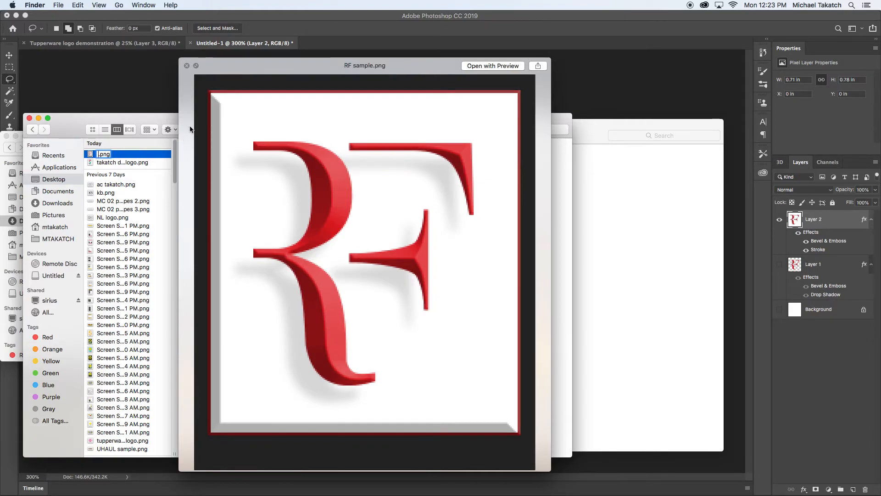
{"action": "key", "text": "super+z"}
{"action": "left_click", "coordinate": [228, 77]}
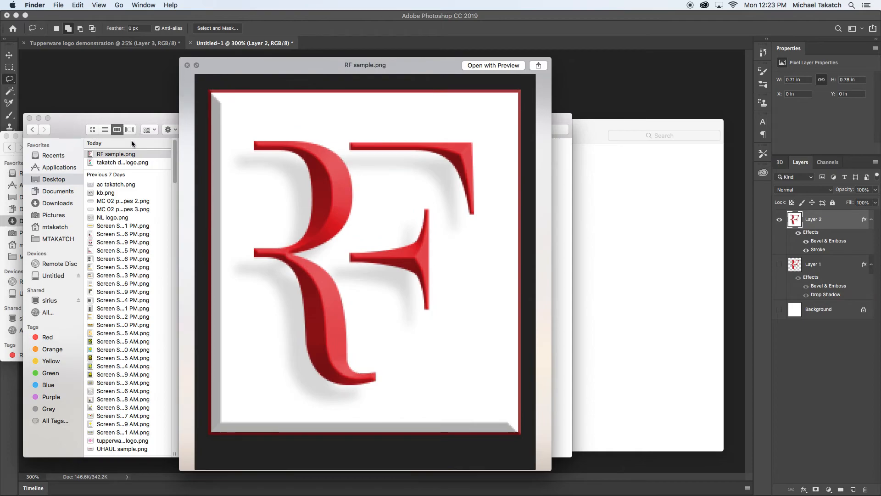
Switch to Illustrator to view the flat vector monogram beside its gray reference, and return to Photoshop
{"action": "key", "text": "super+Tab"}
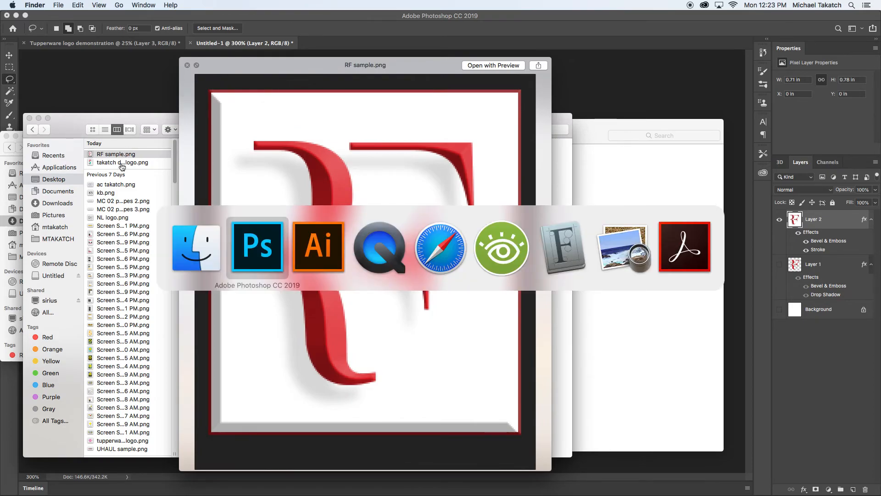
{"action": "left_click", "coordinate": [314, 250]}
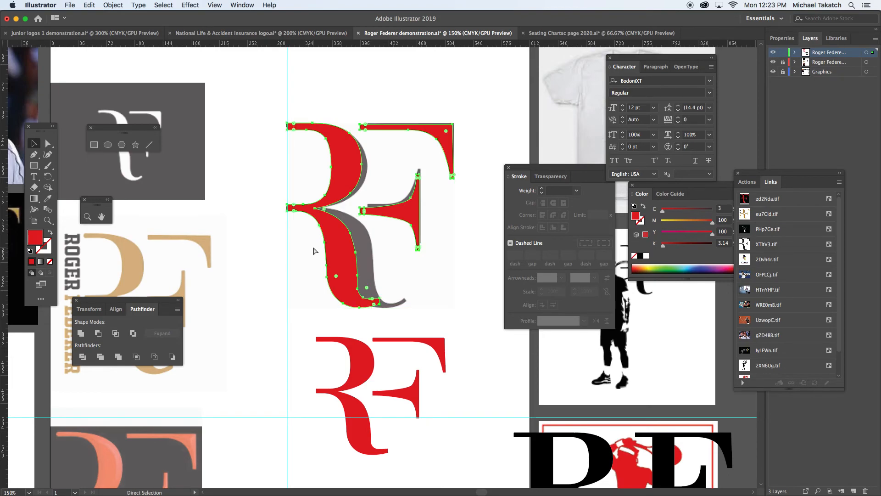
{"action": "key", "text": "super+Tab"}
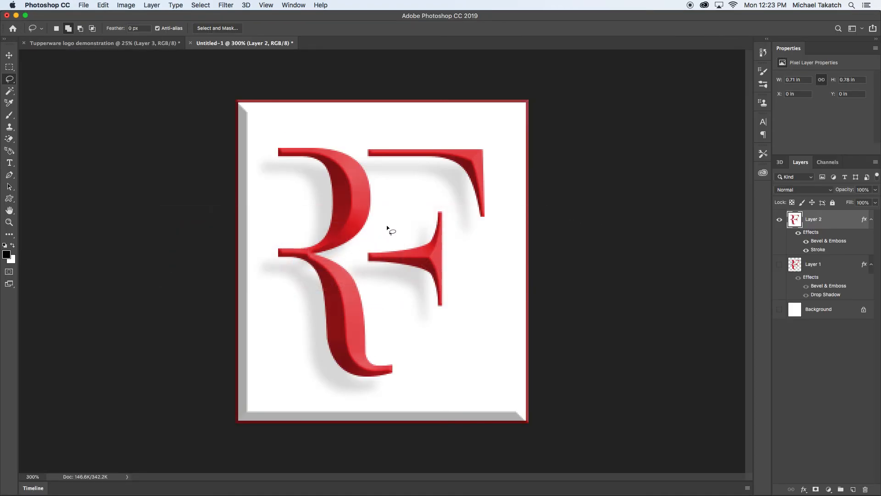